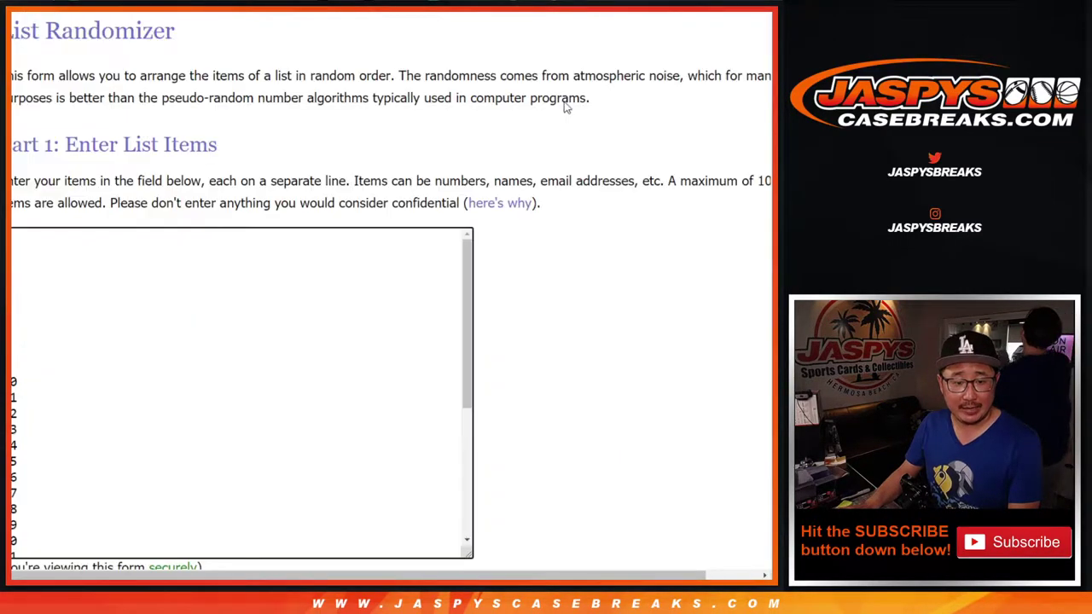
Randomize the list of numbers 1 to 36 eight times.
{"action": "scroll", "coordinate": [517, 65], "scroll_direction": "down", "scroll_amount": 3}
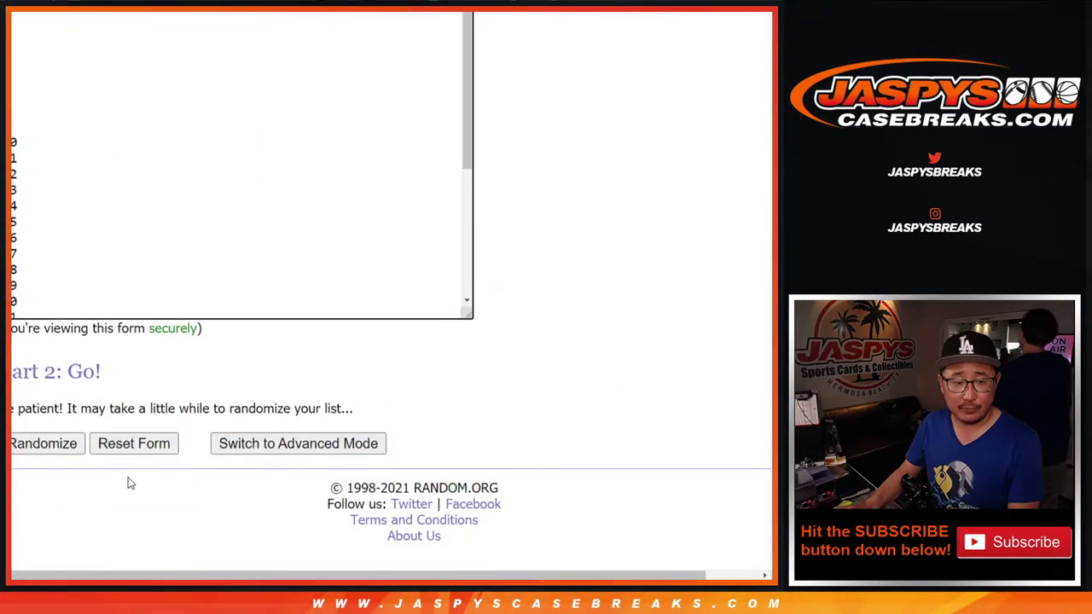
{"action": "left_click", "coordinate": [21, 451]}
{"action": "left_click", "coordinate": [20, 451]}
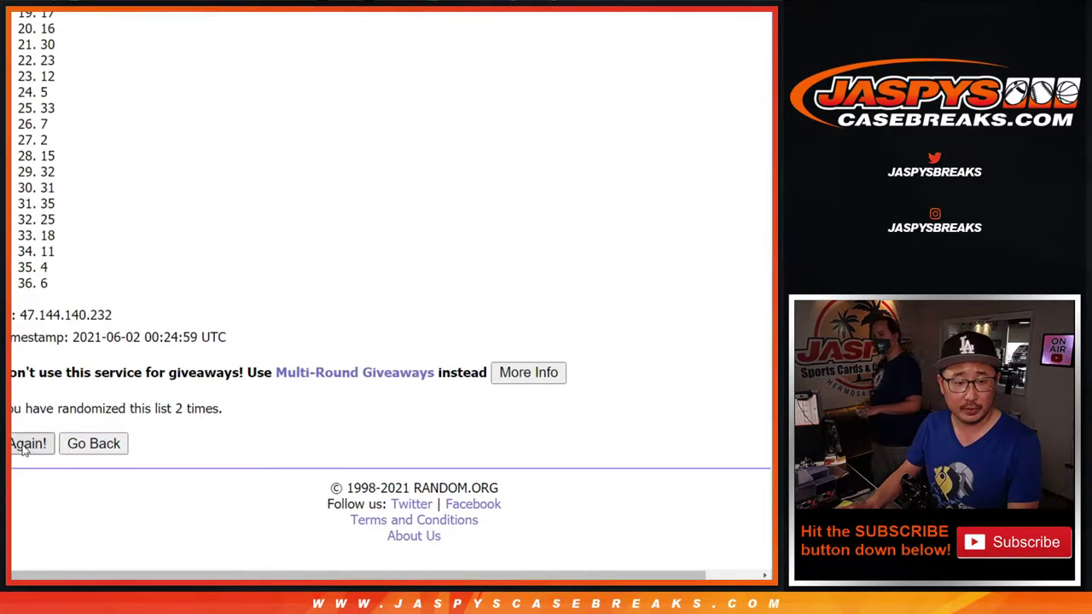
{"action": "left_click", "coordinate": [23, 451]}
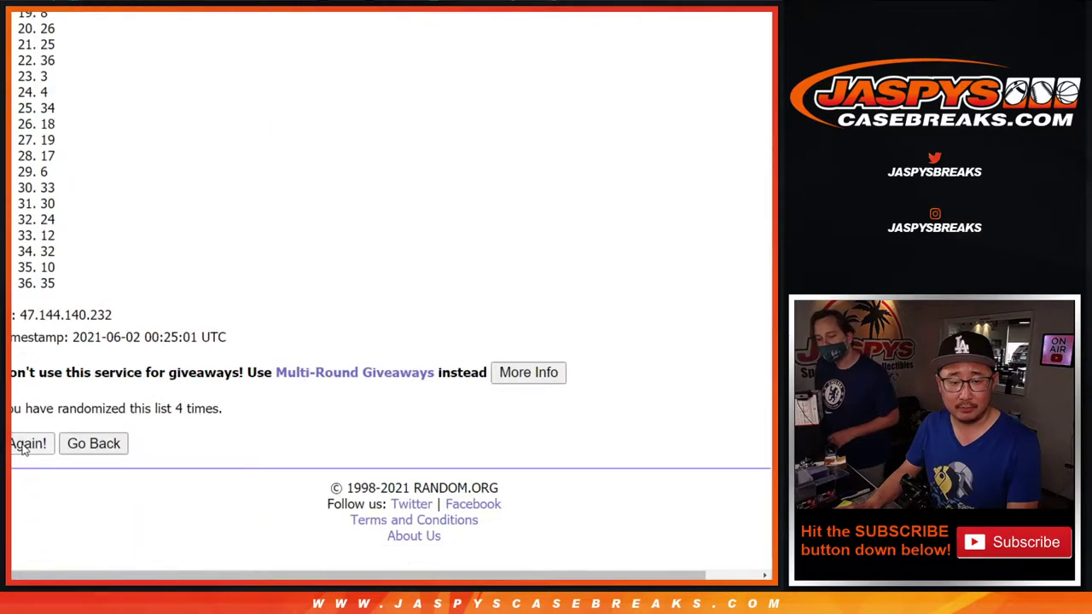
{"action": "left_click", "coordinate": [23, 451]}
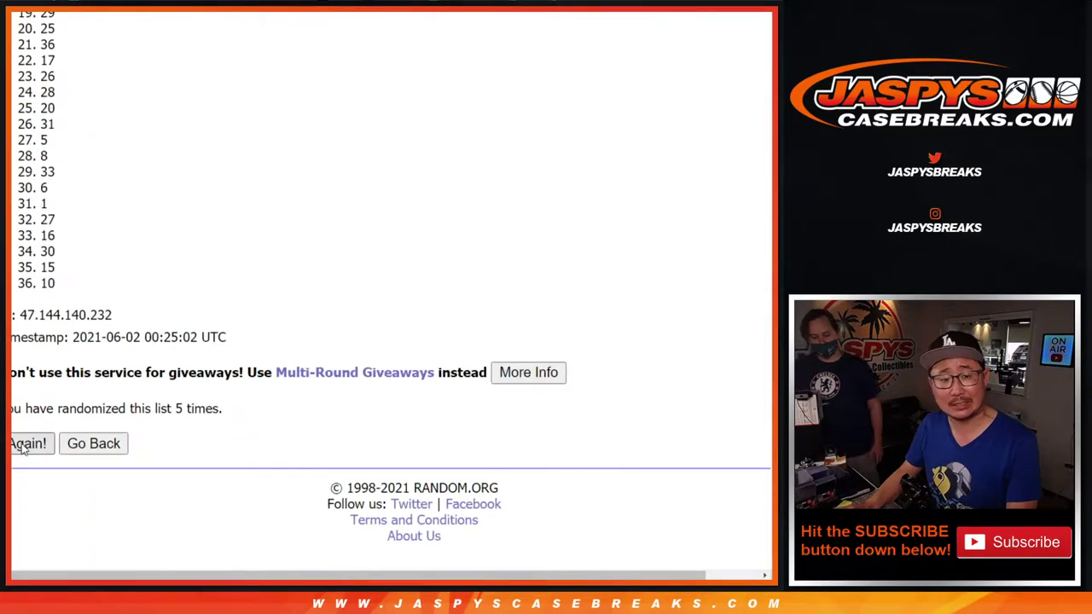
{"action": "left_click", "coordinate": [23, 452]}
{"action": "left_click", "coordinate": [23, 451]}
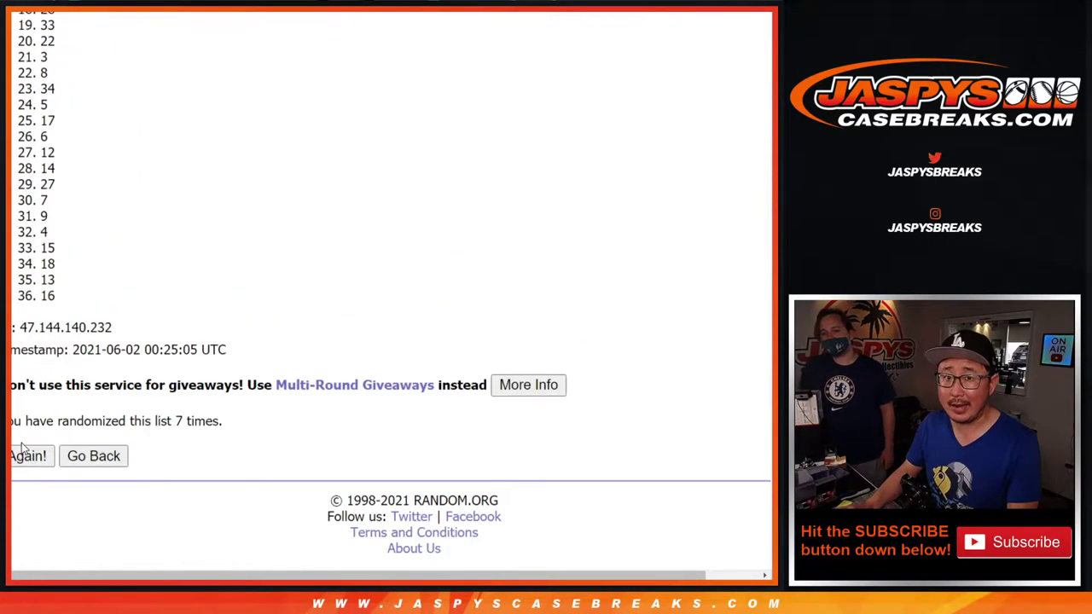
{"action": "scroll", "coordinate": [253, 188], "scroll_direction": "up", "scroll_amount": 5}
{"action": "scroll", "coordinate": [256, 188], "scroll_direction": "down", "scroll_amount": 6}
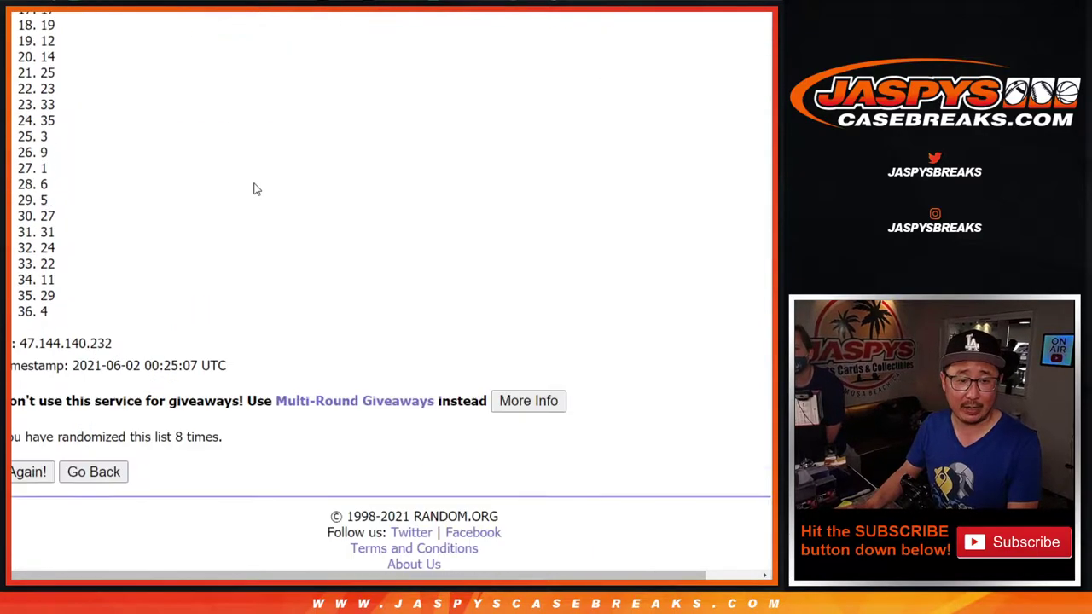
Copy all 36 randomized numbers and paste them into column B of the break spreadsheet in Google Sheets, starting at cell B1.
{"action": "scroll", "coordinate": [85, 188], "scroll_direction": "up", "scroll_amount": 4}
{"action": "left_click_drag", "start_coordinate": [43, 74], "coordinate": [60, 281]}
{"action": "key", "text": "ctrl+c"}
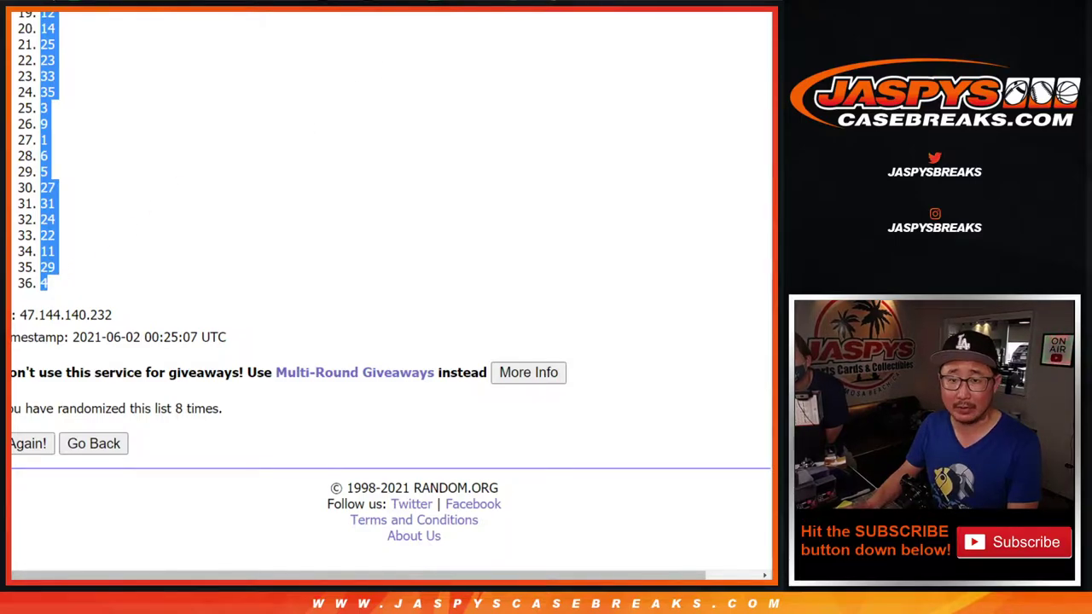
{"action": "key", "text": "ctrl+Tab"}
{"action": "left_click", "coordinate": [125, 120]}
{"action": "right_click", "coordinate": [132, 122]}
{"action": "left_click", "coordinate": [150, 127]}
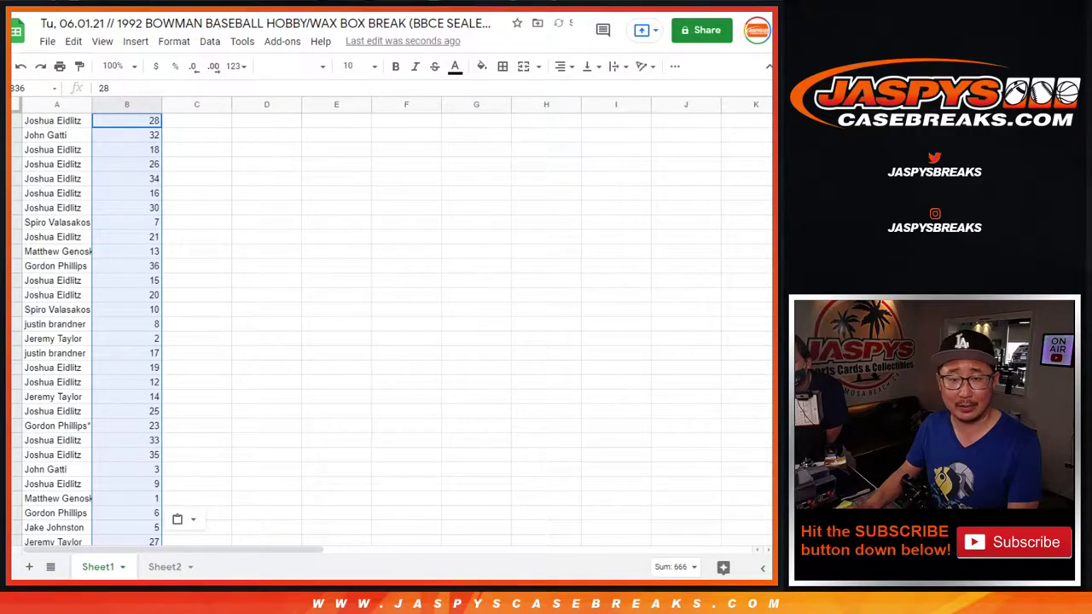
Check the randomized list on the RANDOM.ORG page against the numbers pasted beside the names in the spreadsheet.
{"action": "key", "text": "ctrl+shift+Tab"}
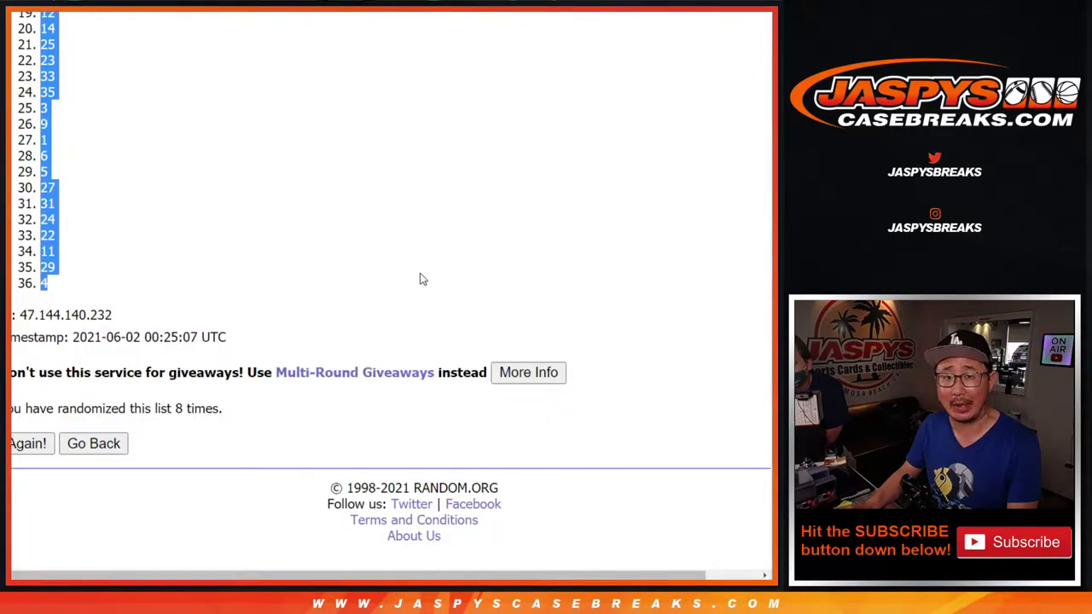
{"action": "scroll", "coordinate": [275, 283], "scroll_direction": "up", "scroll_amount": 6}
{"action": "scroll", "coordinate": [238, 293], "scroll_direction": "down", "scroll_amount": 5}
{"action": "key", "text": "ctrl+Tab"}
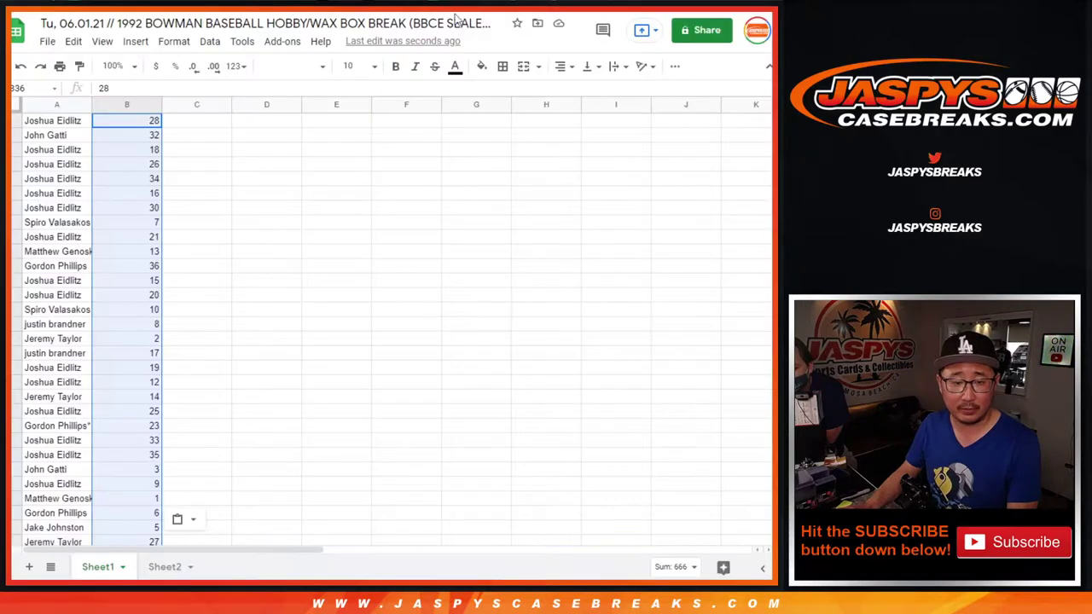
{"action": "scroll", "coordinate": [240, 224], "scroll_direction": "down", "scroll_amount": 3}
{"action": "scroll", "coordinate": [240, 224], "scroll_direction": "up", "scroll_amount": 3}
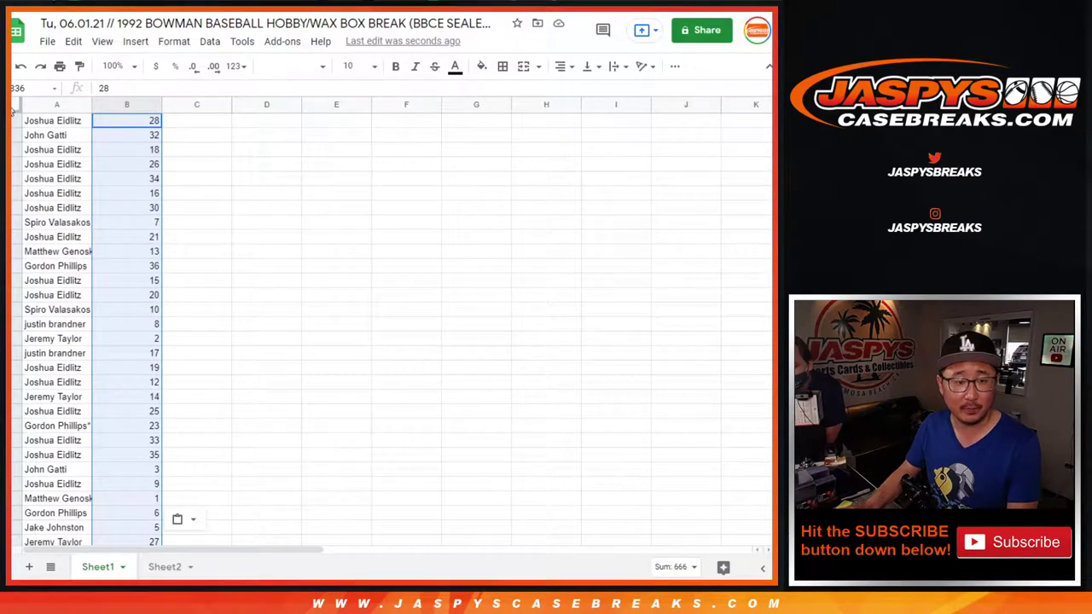
Format the whole sheet in Oswald at size 12, and show it at 150% zoom with columns A and B fitted to their contents.
{"action": "left_click", "coordinate": [14, 105]}
{"action": "left_click", "coordinate": [292, 66]}
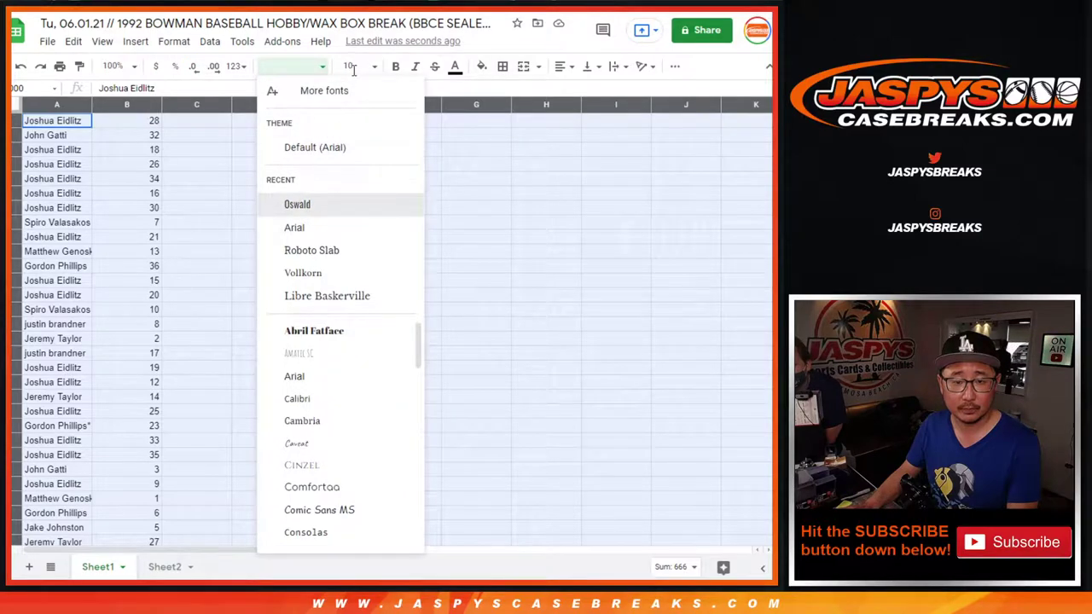
{"action": "left_click", "coordinate": [297, 204]}
{"action": "left_click", "coordinate": [354, 66]}
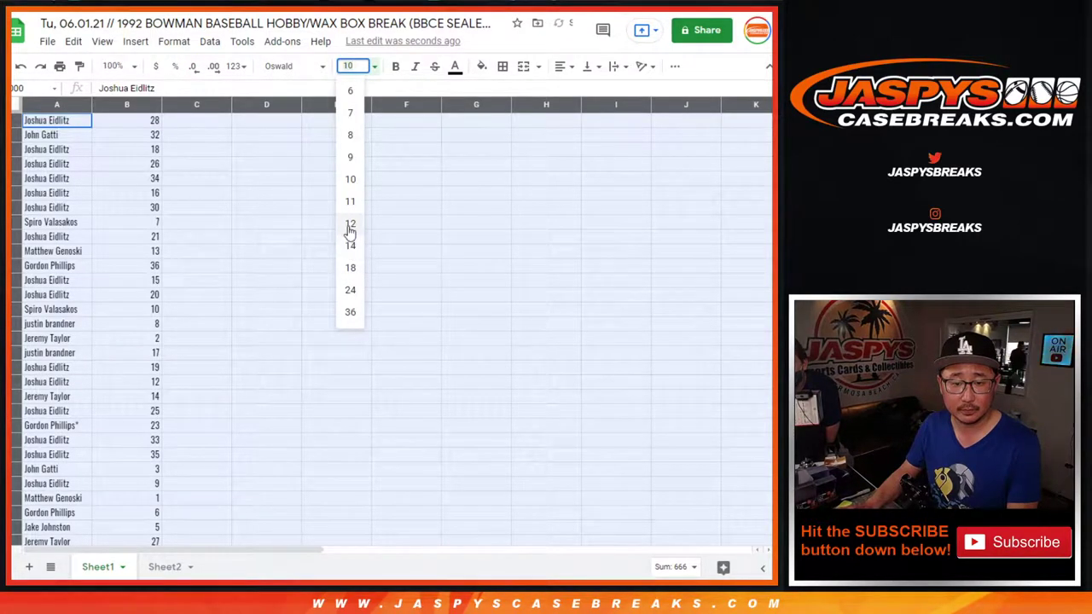
{"action": "left_click", "coordinate": [349, 226]}
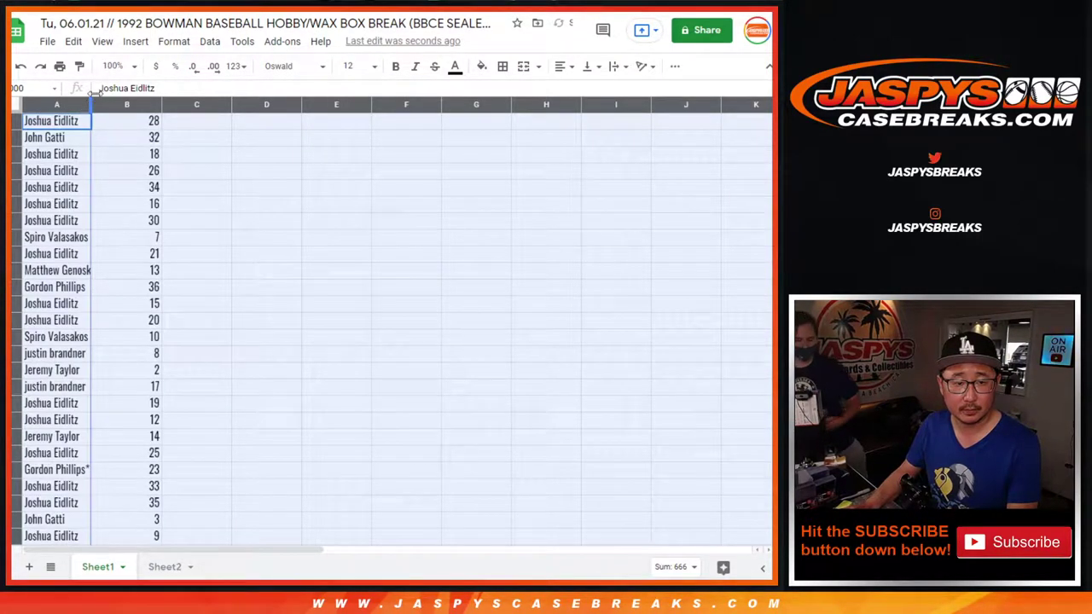
{"action": "left_click", "coordinate": [119, 66]}
{"action": "left_click", "coordinate": [128, 201]}
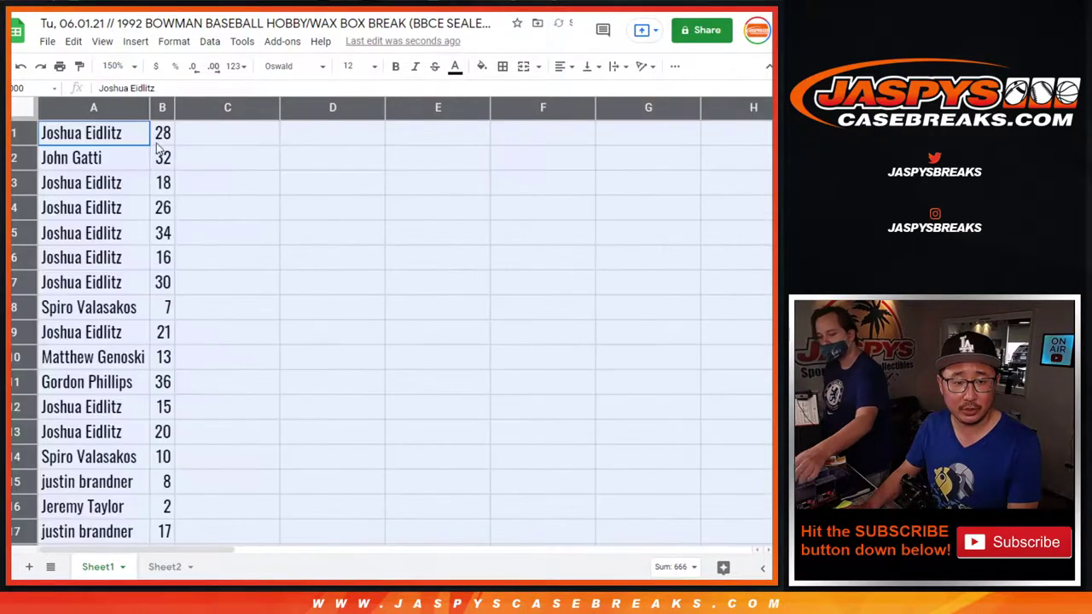
Go through the participant list row by row down to row 36, reading the number assigned to each name.
{"action": "left_click", "coordinate": [14, 156]}
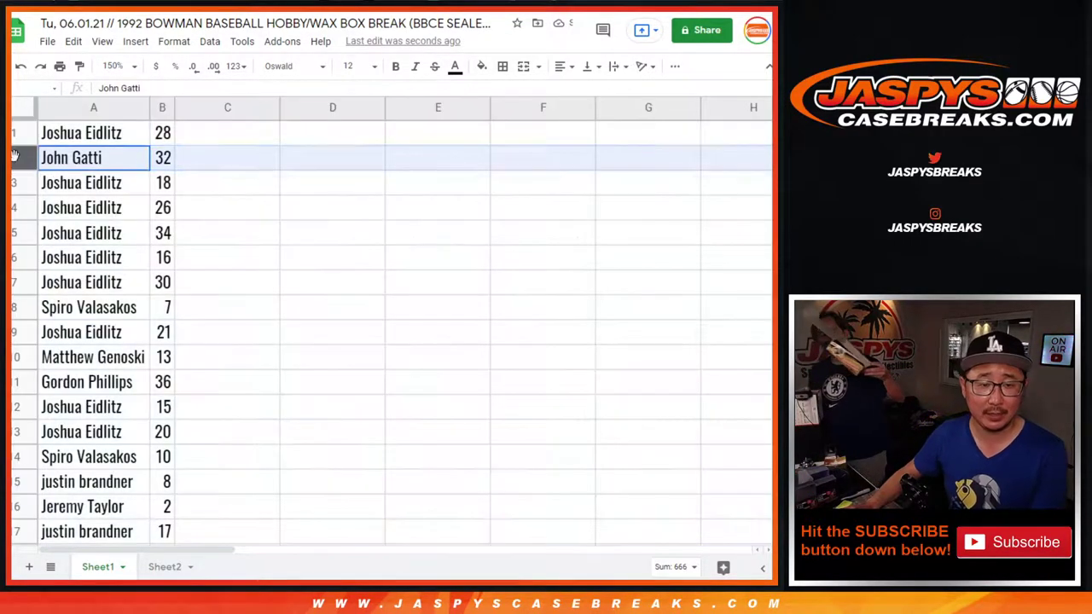
{"action": "left_click", "coordinate": [77, 189]}
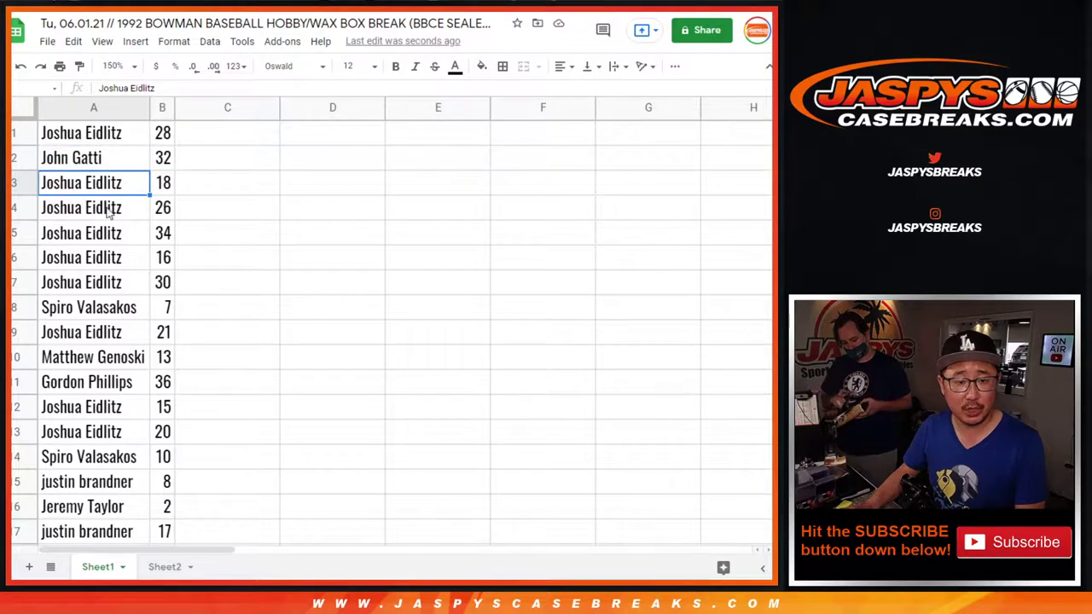
{"action": "left_click", "coordinate": [107, 215]}
{"action": "left_click", "coordinate": [105, 241]}
{"action": "left_click", "coordinate": [103, 261]}
{"action": "left_click", "coordinate": [100, 282]}
{"action": "scroll", "coordinate": [190, 273], "scroll_direction": "down", "scroll_amount": 2}
{"action": "left_click", "coordinate": [109, 210]}
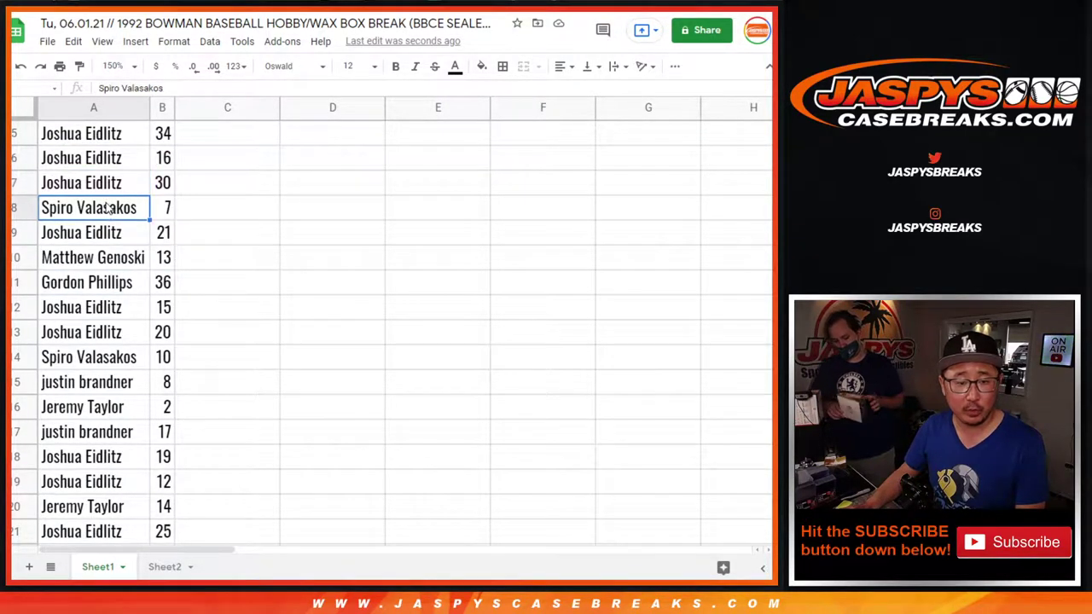
{"action": "left_click", "coordinate": [100, 240]}
{"action": "left_click", "coordinate": [103, 259]}
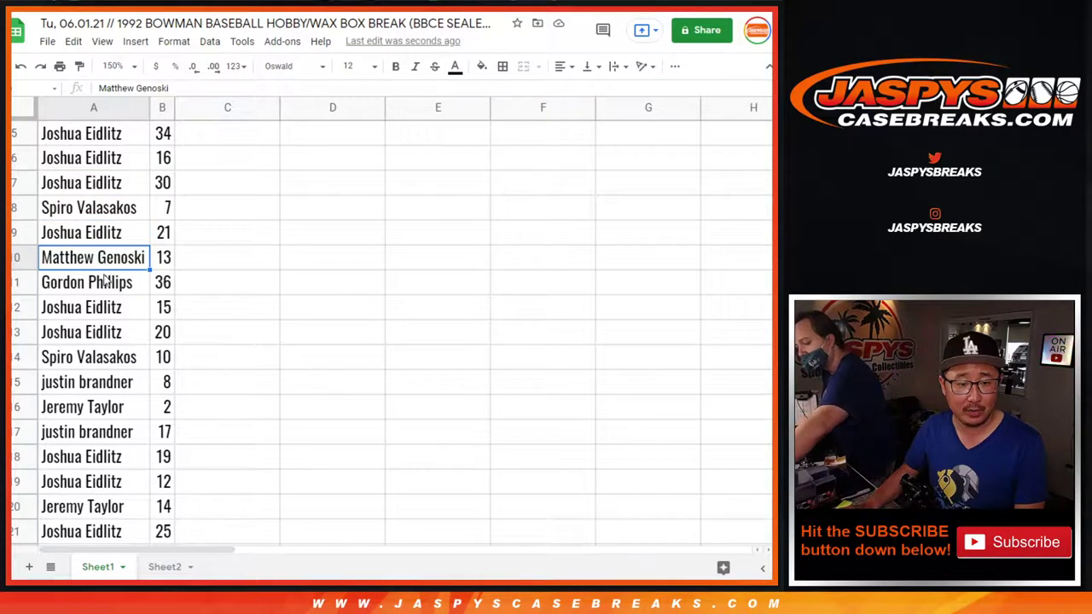
{"action": "left_click", "coordinate": [107, 290]}
{"action": "left_click", "coordinate": [117, 313]}
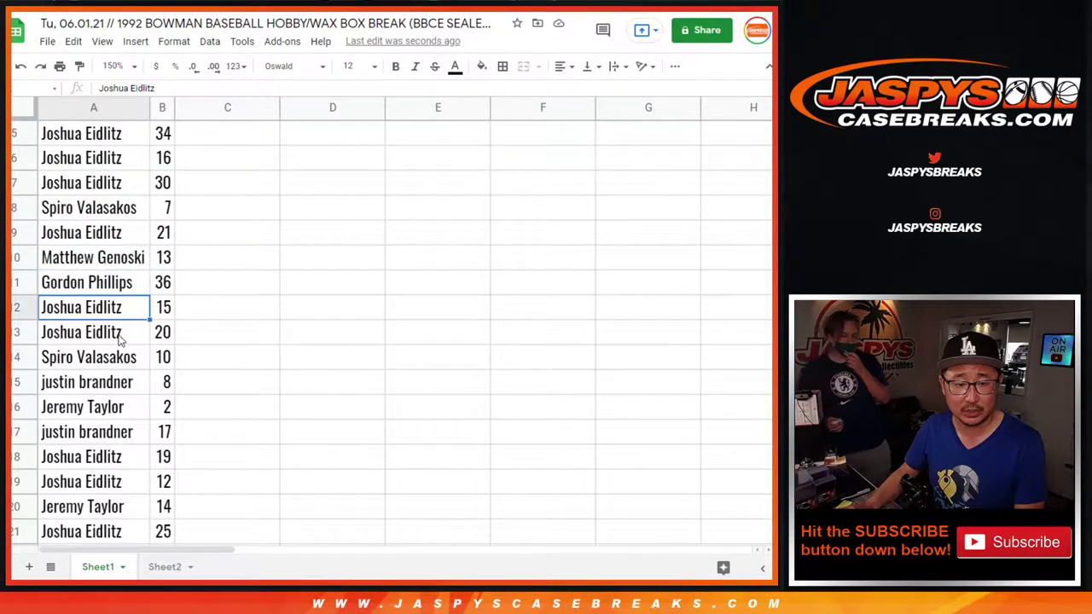
{"action": "left_click", "coordinate": [119, 336]}
{"action": "scroll", "coordinate": [186, 342], "scroll_direction": "down", "scroll_amount": 4}
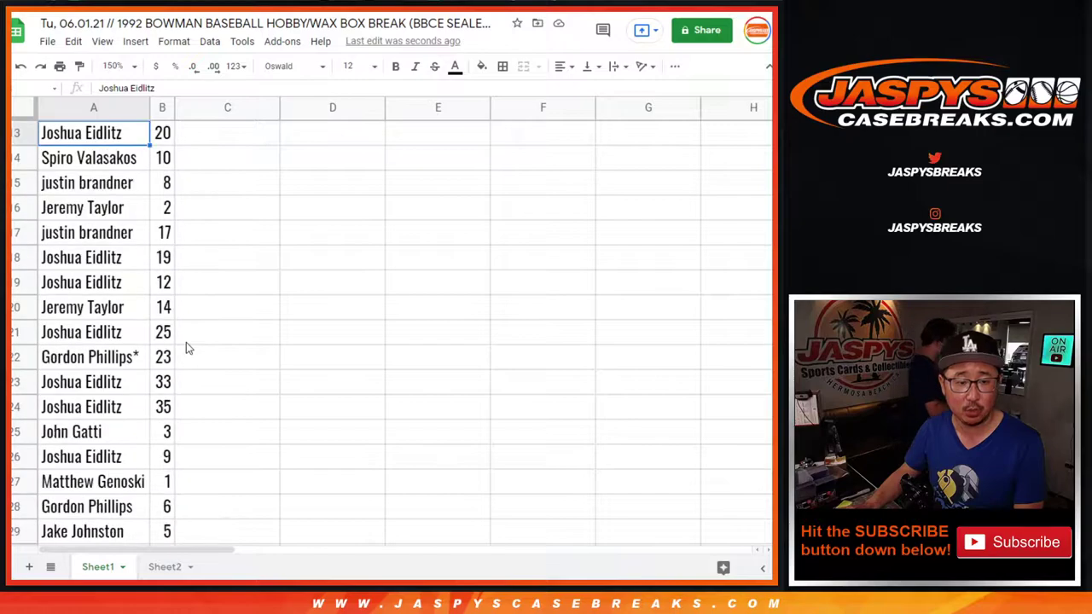
{"action": "left_click", "coordinate": [121, 162]}
{"action": "left_click", "coordinate": [119, 186]}
{"action": "left_click", "coordinate": [120, 207]}
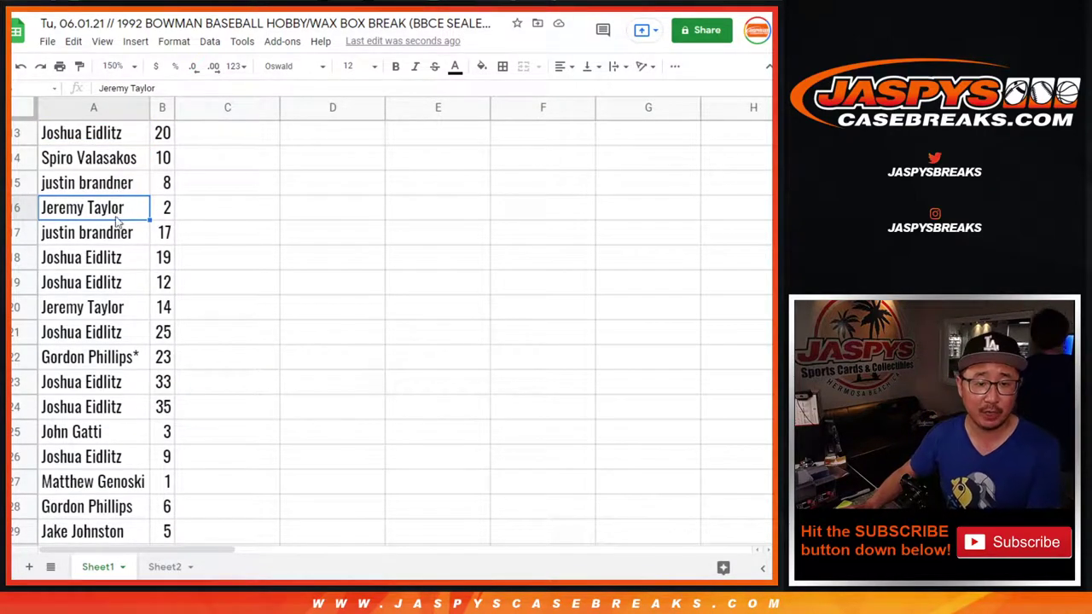
{"action": "left_click", "coordinate": [119, 232]}
{"action": "left_click", "coordinate": [132, 257]}
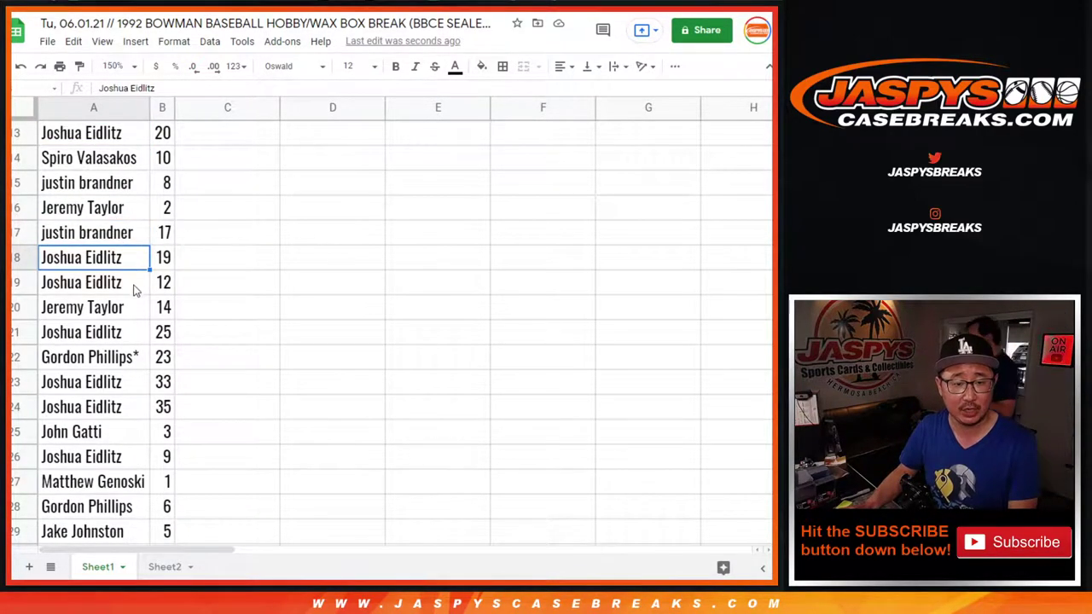
{"action": "left_click", "coordinate": [134, 287]}
{"action": "left_click", "coordinate": [121, 310]}
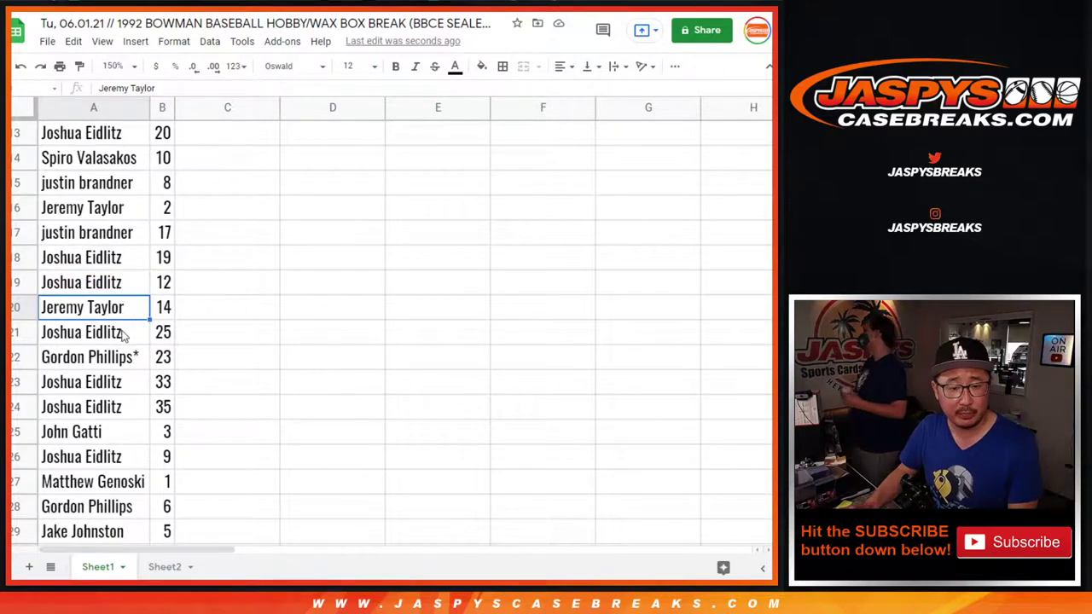
{"action": "left_click", "coordinate": [122, 333]}
{"action": "left_click", "coordinate": [126, 360]}
{"action": "scroll", "coordinate": [233, 365], "scroll_direction": "down", "scroll_amount": 2}
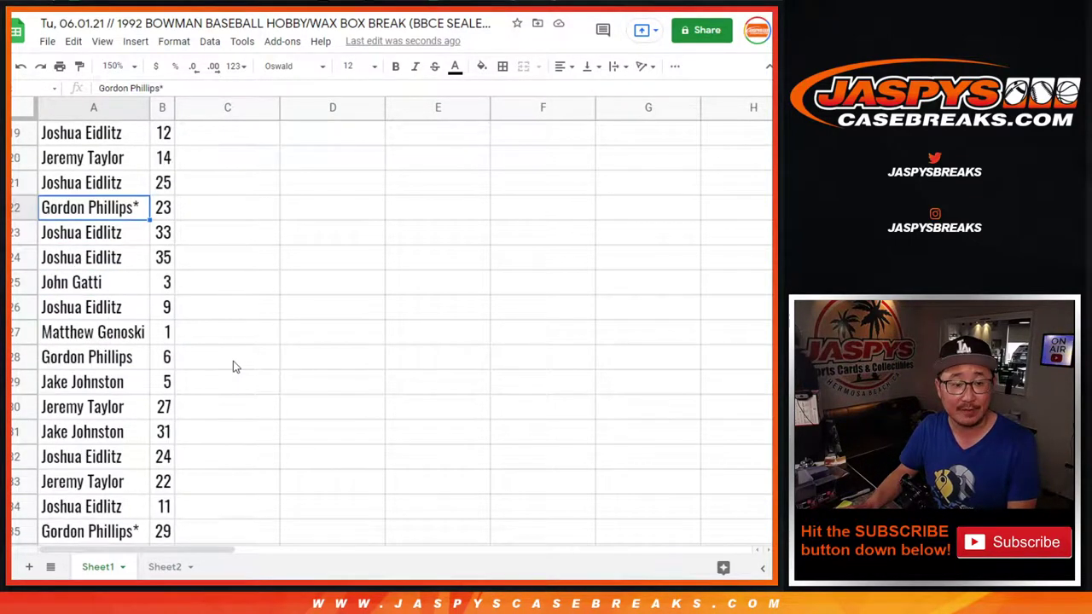
{"action": "left_click", "coordinate": [117, 240]}
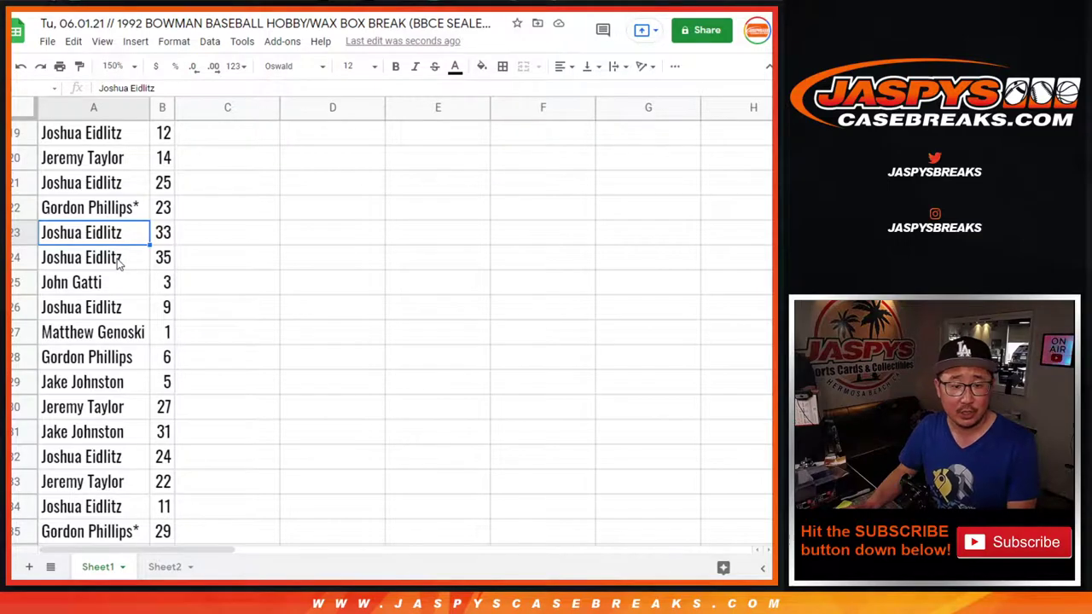
{"action": "left_click", "coordinate": [119, 264]}
{"action": "left_click", "coordinate": [109, 289]}
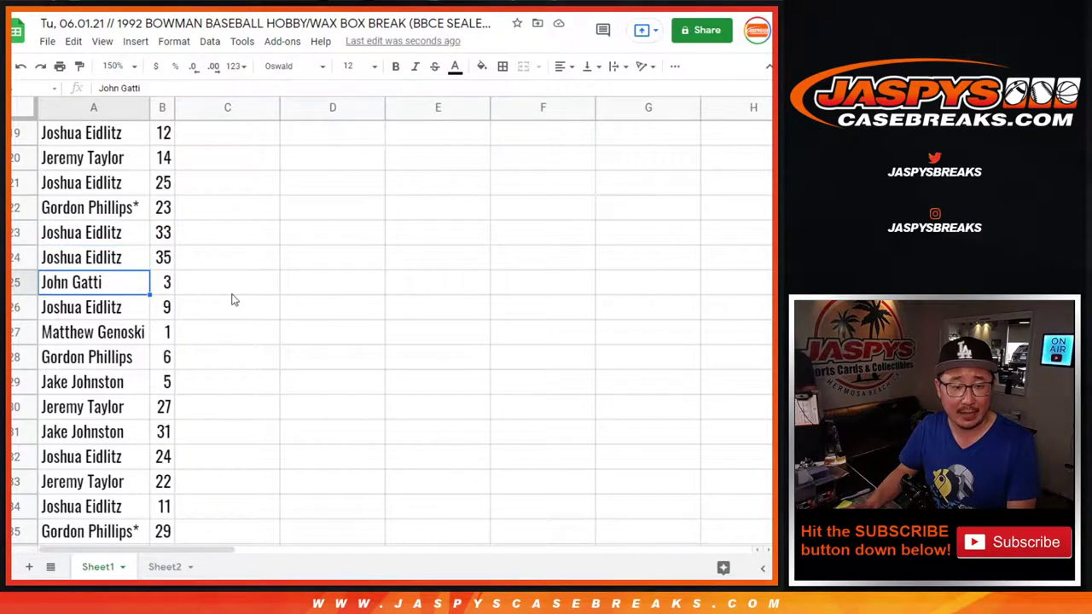
{"action": "scroll", "coordinate": [230, 298], "scroll_direction": "down", "scroll_amount": 1}
{"action": "left_click", "coordinate": [113, 207]}
{"action": "left_click", "coordinate": [126, 229]}
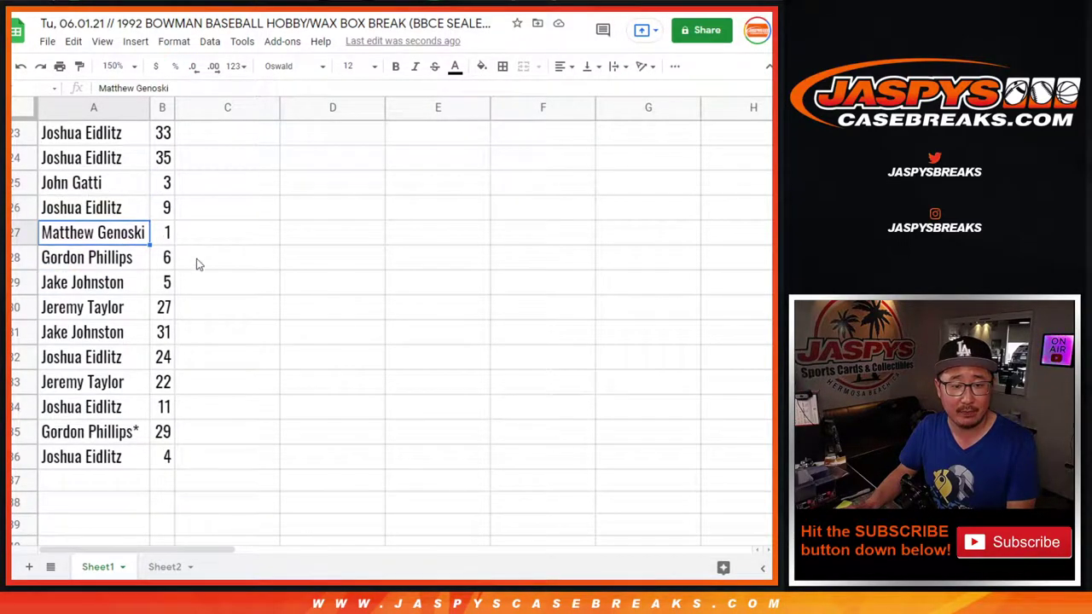
{"action": "scroll", "coordinate": [236, 273], "scroll_direction": "down", "scroll_amount": 1}
{"action": "left_click", "coordinate": [128, 212]}
{"action": "left_click", "coordinate": [120, 241]}
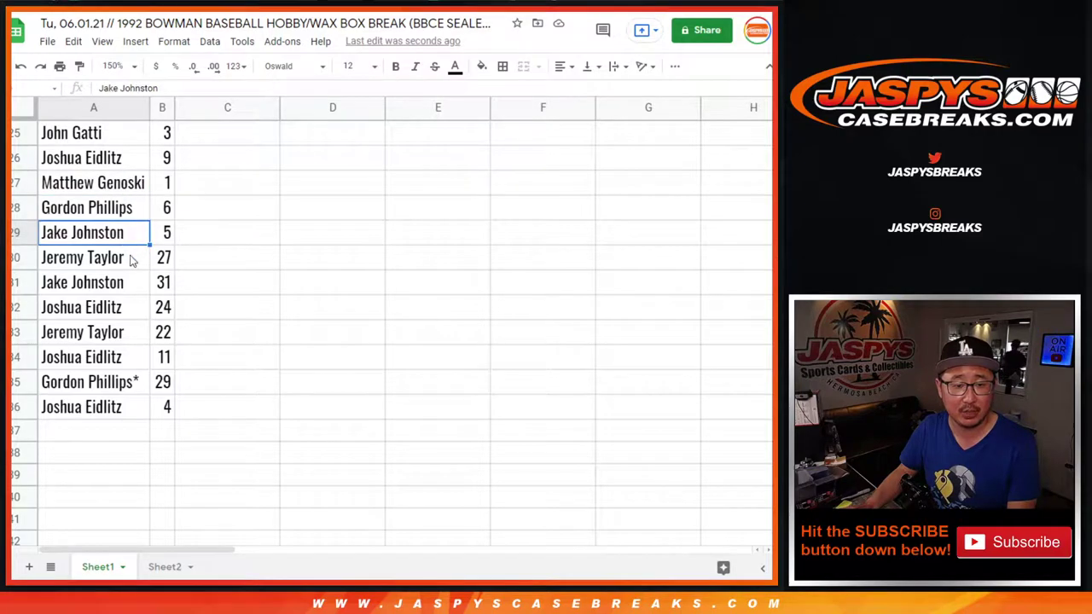
{"action": "left_click", "coordinate": [129, 258]}
{"action": "left_click", "coordinate": [126, 283]}
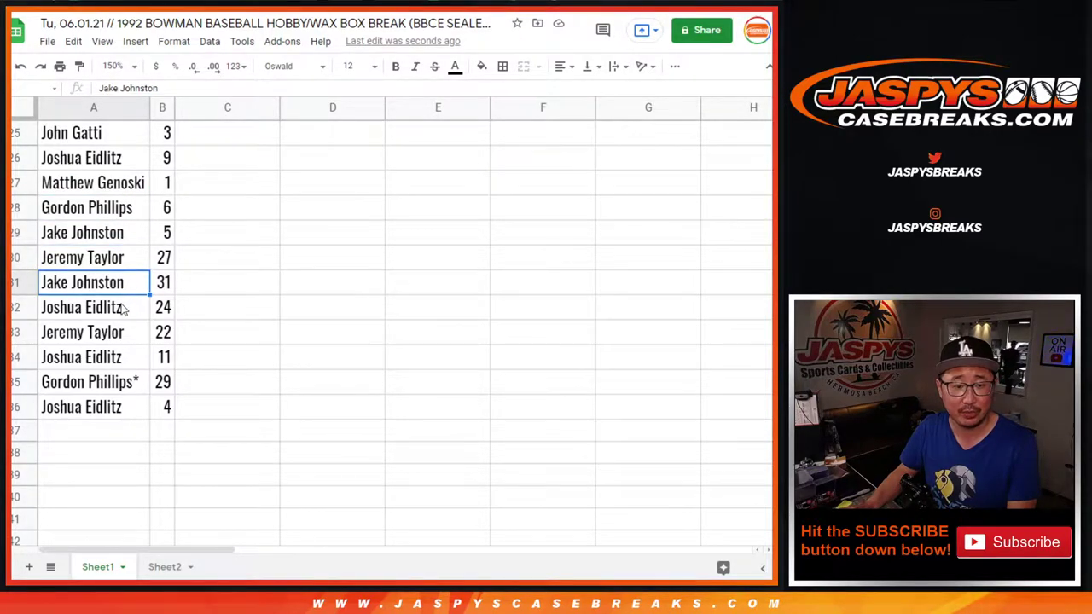
{"action": "left_click", "coordinate": [122, 309]}
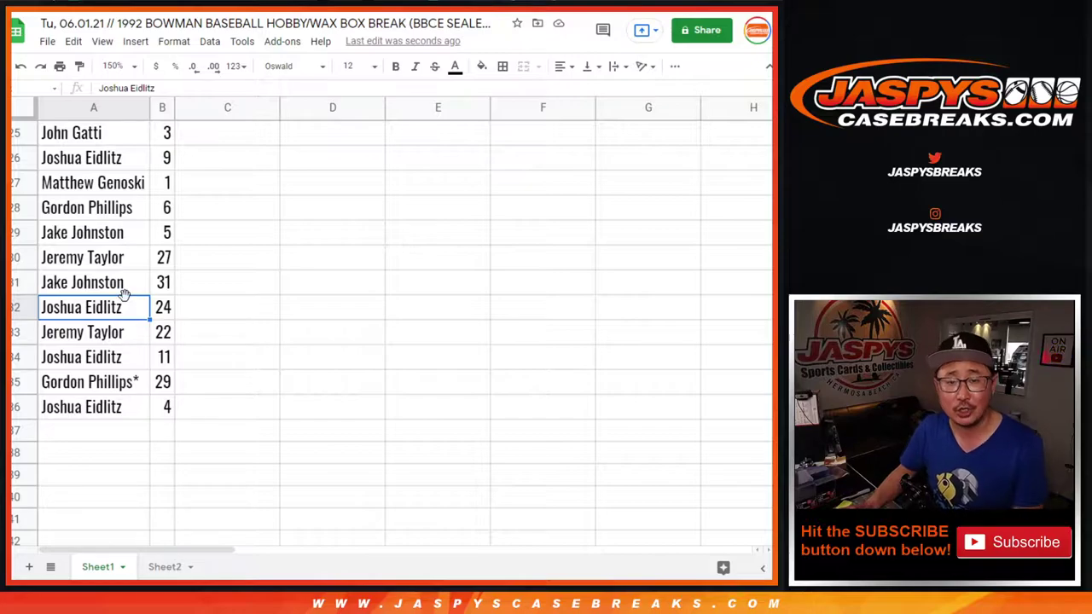
{"action": "left_click", "coordinate": [122, 334]}
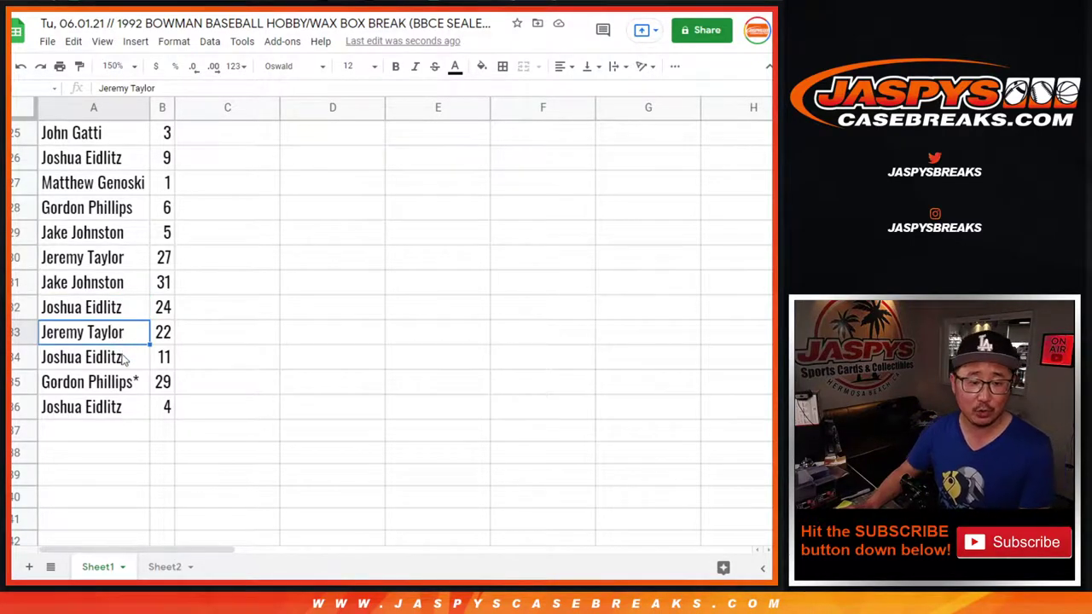
{"action": "left_click", "coordinate": [122, 365]}
{"action": "left_click", "coordinate": [121, 385]}
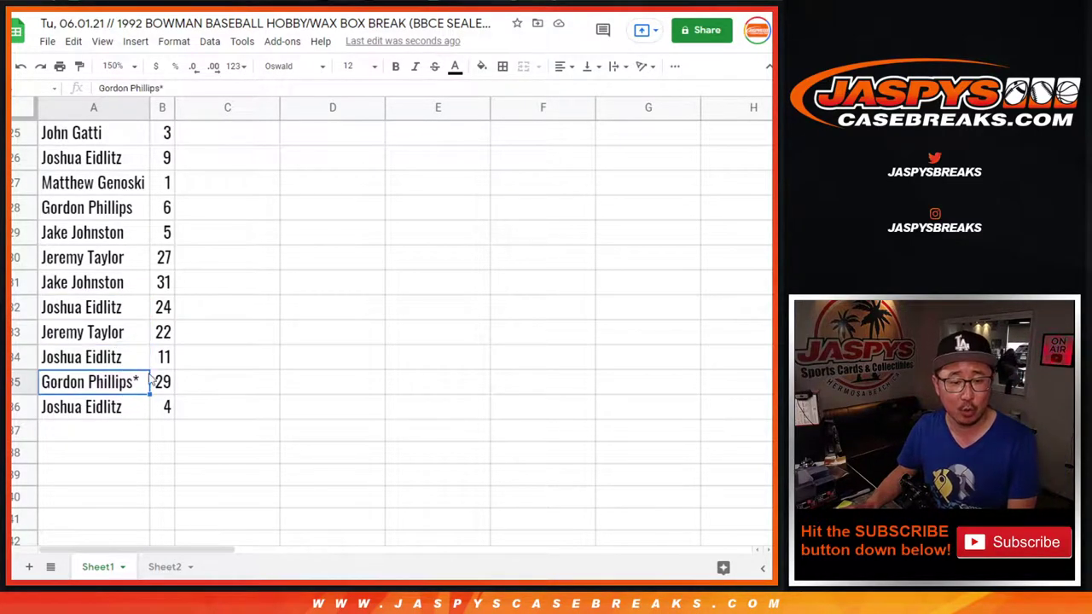
{"action": "left_click", "coordinate": [120, 411]}
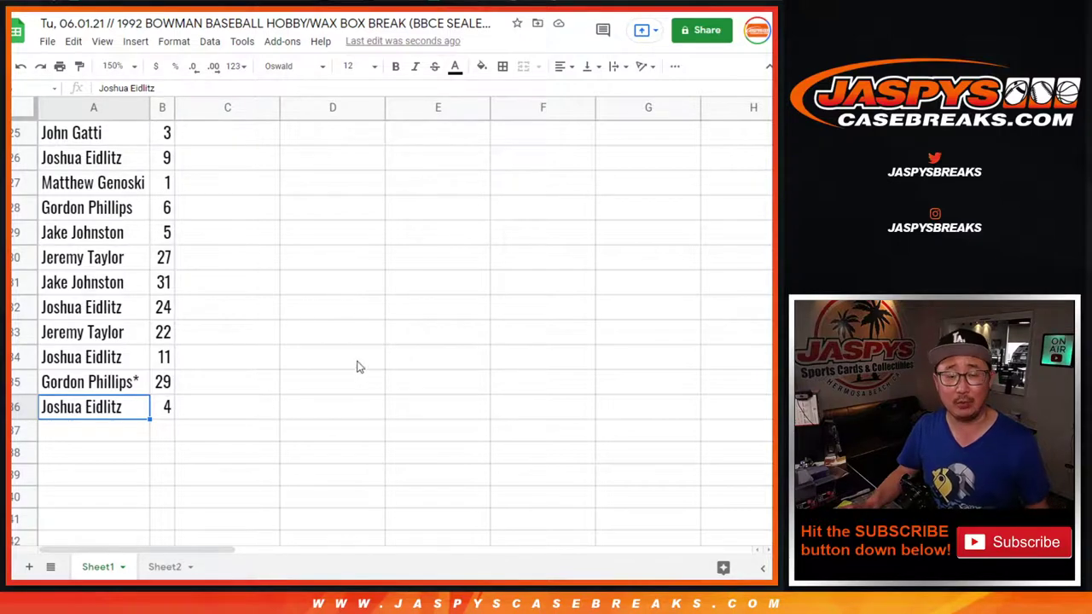
{"action": "scroll", "coordinate": [231, 305], "scroll_direction": "up", "scroll_amount": 5}
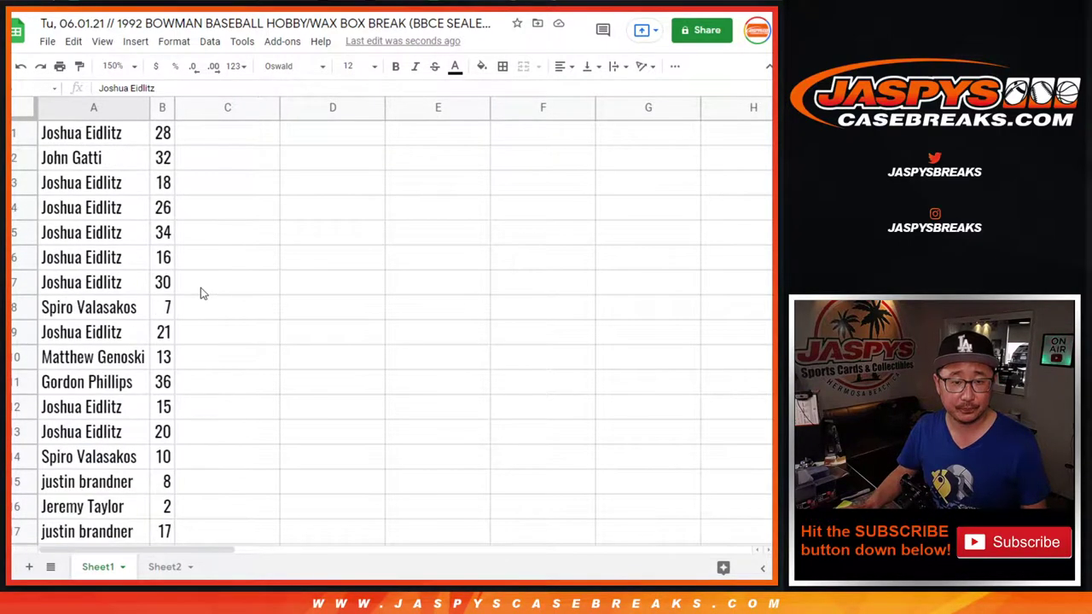
Sort the whole sheet alphabetically by the participant names in column A, A to Z.
{"action": "left_click", "coordinate": [94, 107]}
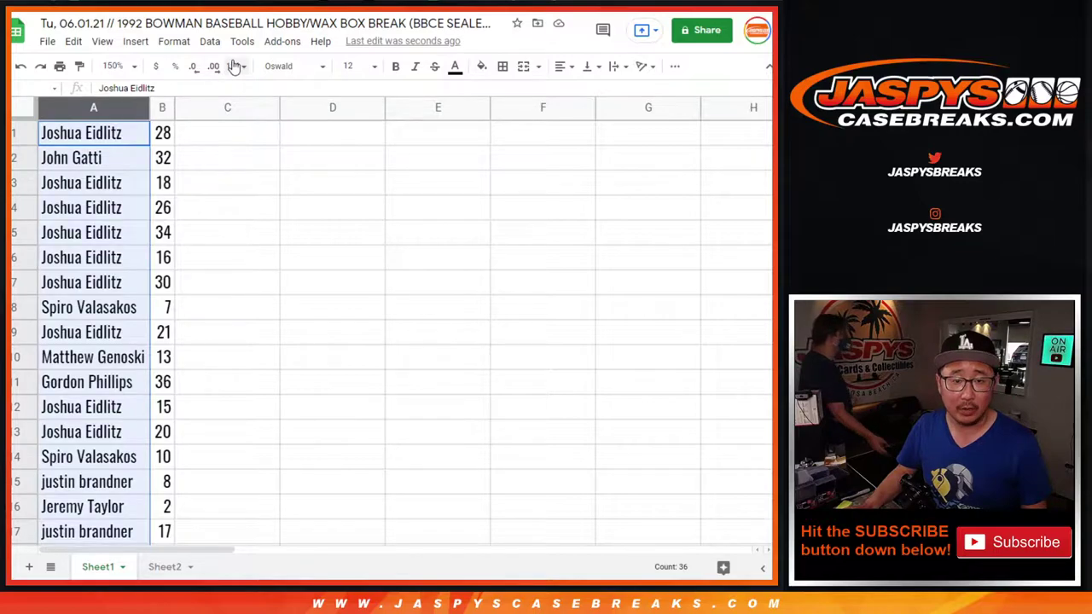
{"action": "left_click", "coordinate": [210, 41]}
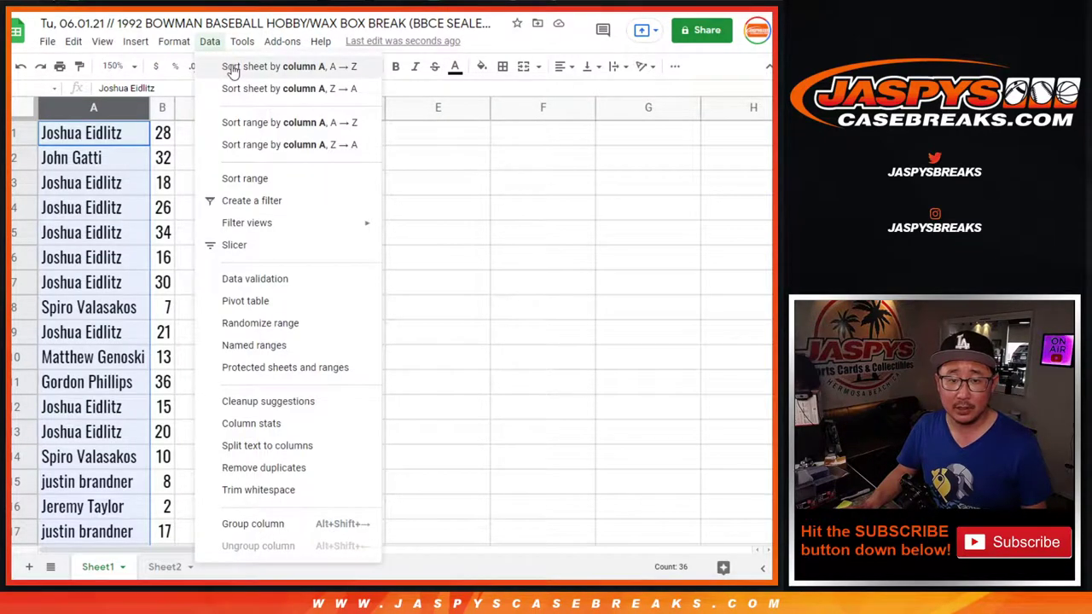
{"action": "left_click", "coordinate": [232, 69]}
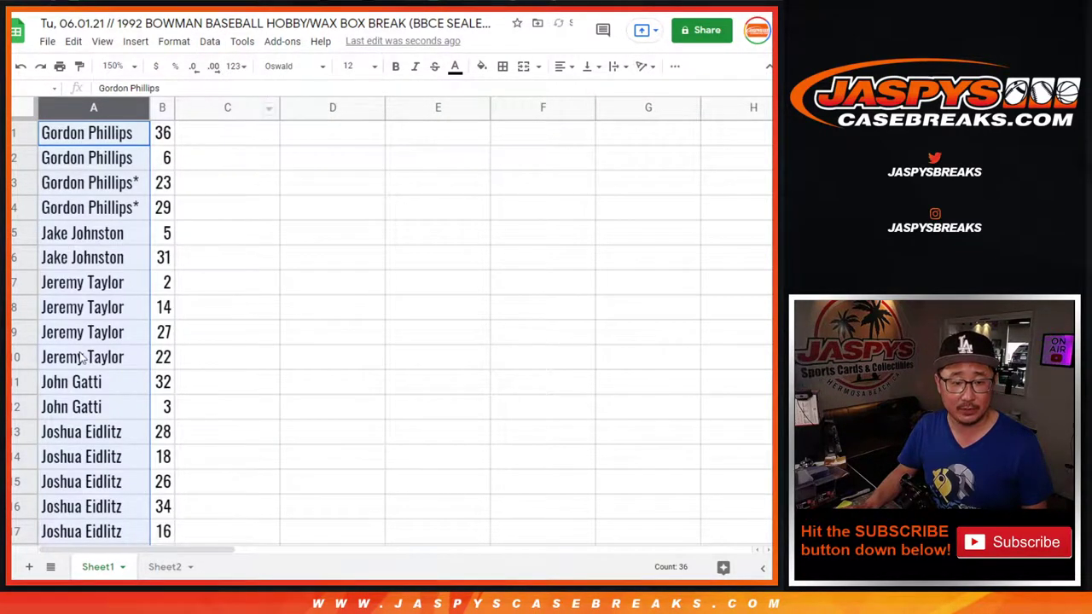
Highlight each participant's block of rows in turn, from rows 1–4 through 5–6, 7–10 and 11–12, to review their numbers.
{"action": "scroll", "coordinate": [102, 354], "scroll_direction": "down", "scroll_amount": 5}
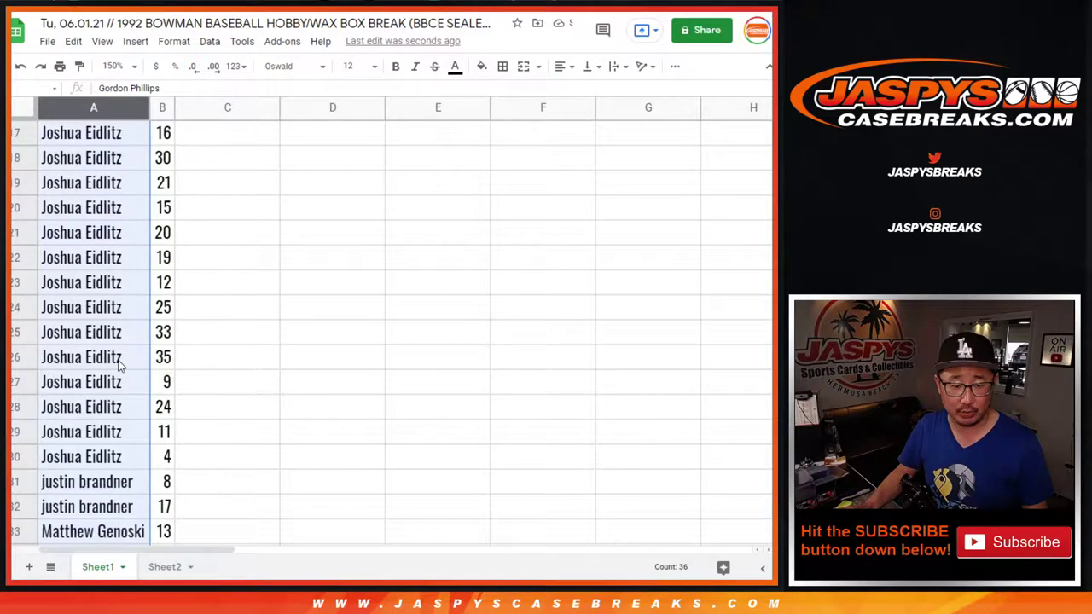
{"action": "left_click", "coordinate": [26, 460]}
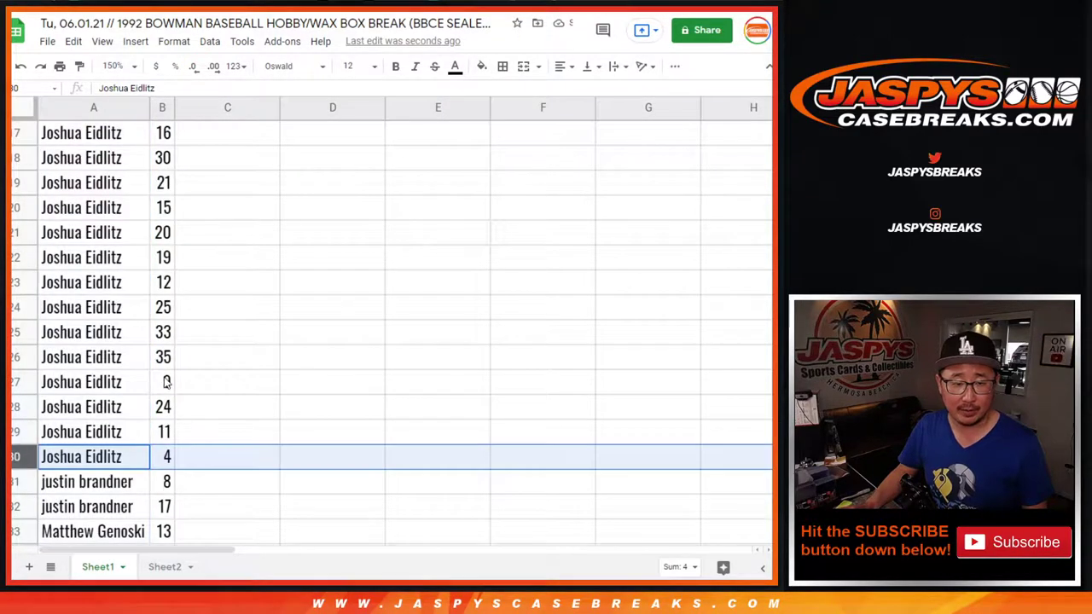
{"action": "scroll", "coordinate": [73, 203], "scroll_direction": "up", "scroll_amount": 5}
{"action": "left_click", "coordinate": [12, 137]}
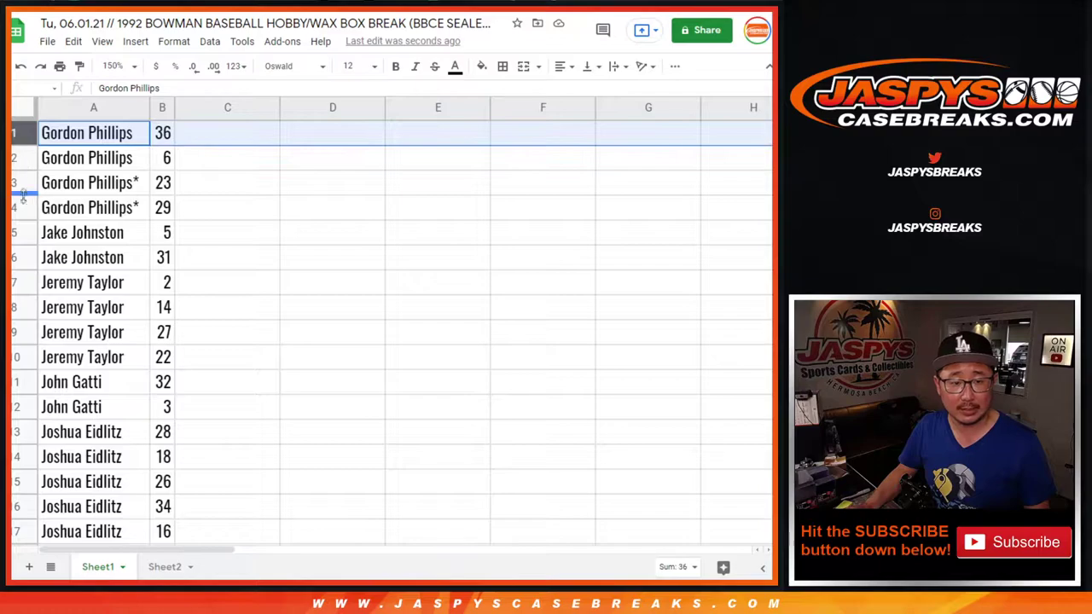
{"action": "left_click", "coordinate": [16, 206], "text": "shift"}
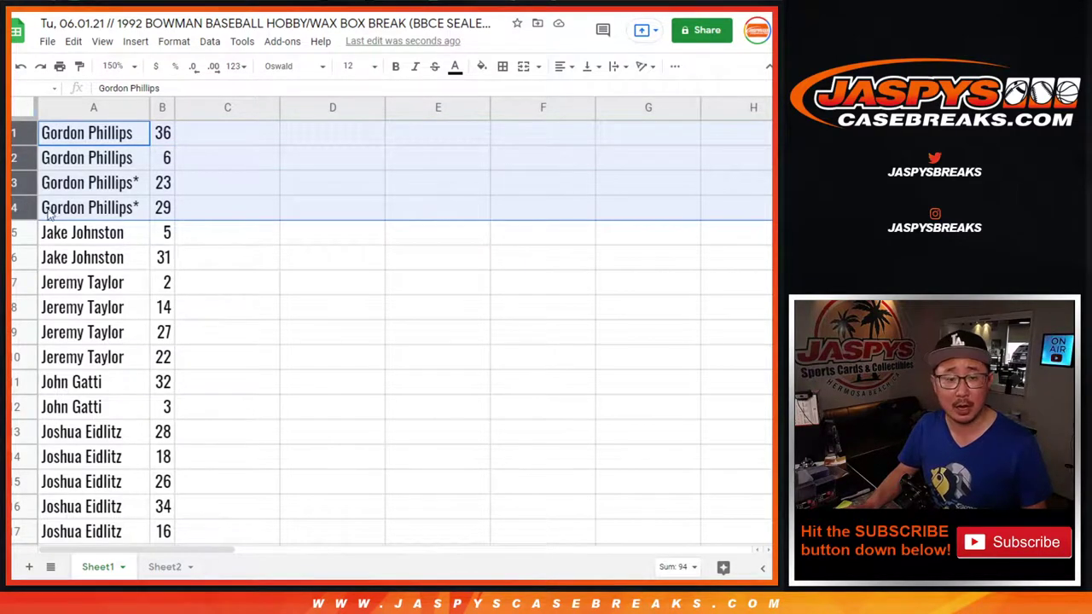
{"action": "left_click", "coordinate": [16, 233]}
{"action": "left_click", "coordinate": [17, 258], "text": "shift"}
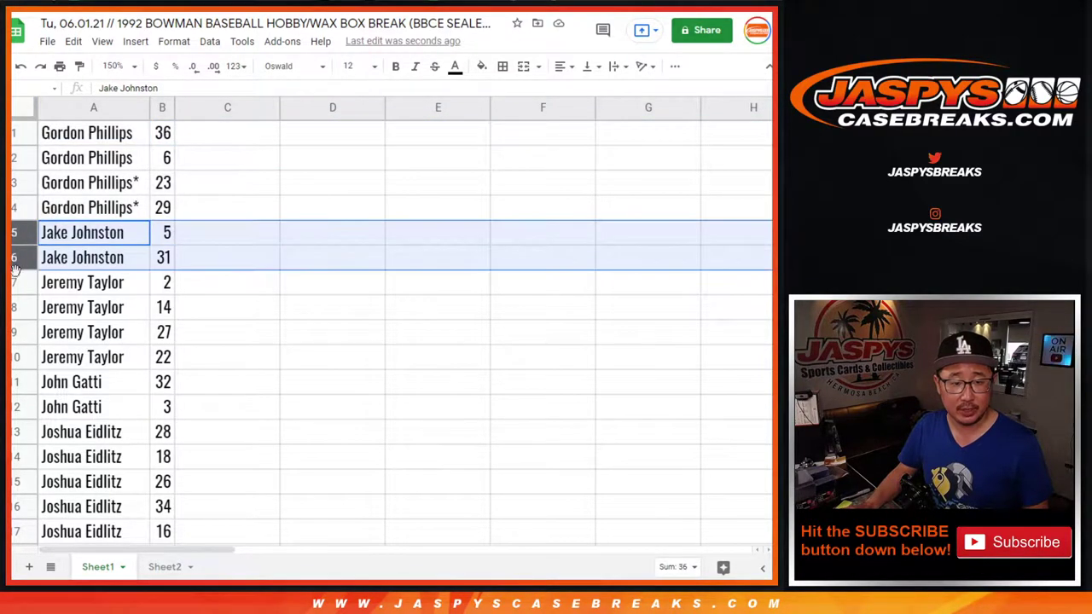
{"action": "left_click", "coordinate": [17, 284]}
{"action": "left_click", "coordinate": [18, 356], "text": "shift"}
{"action": "left_click", "coordinate": [18, 381]}
{"action": "left_click", "coordinate": [18, 407], "text": "shift"}
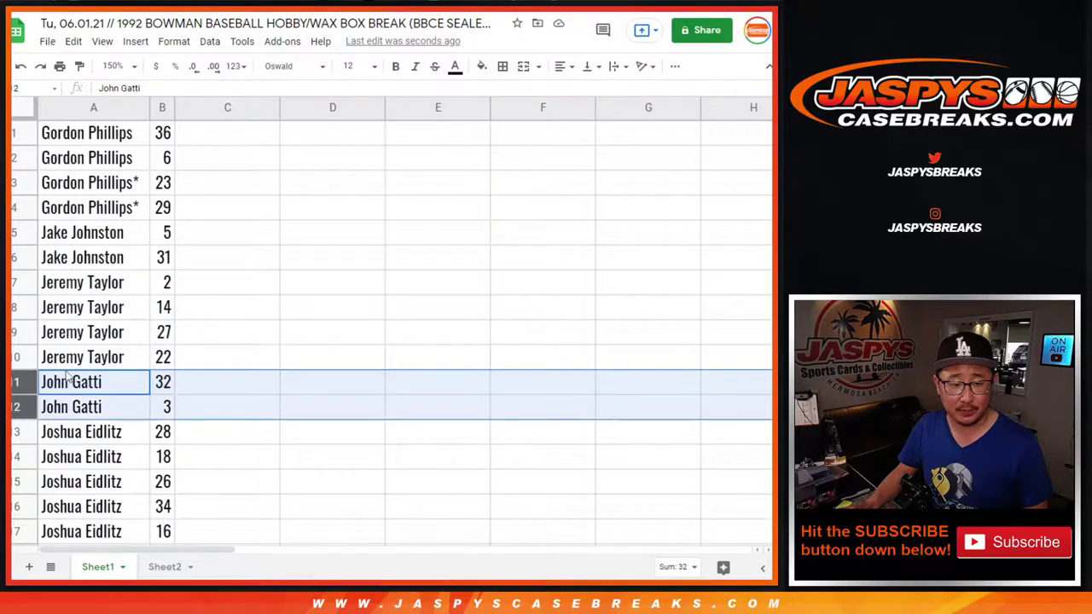
Highlight rows 13 to 30, which belong to one participant, and review all the numbers in that block.
{"action": "scroll", "coordinate": [18, 341], "scroll_direction": "down", "scroll_amount": 5}
{"action": "left_click", "coordinate": [19, 188]}
{"action": "scroll", "coordinate": [21, 341], "scroll_direction": "down", "scroll_amount": 3}
{"action": "left_click", "coordinate": [21, 459], "text": "shift"}
{"action": "scroll", "coordinate": [102, 384], "scroll_direction": "up", "scroll_amount": 2}
{"action": "scroll", "coordinate": [102, 384], "scroll_direction": "down", "scroll_amount": 2}
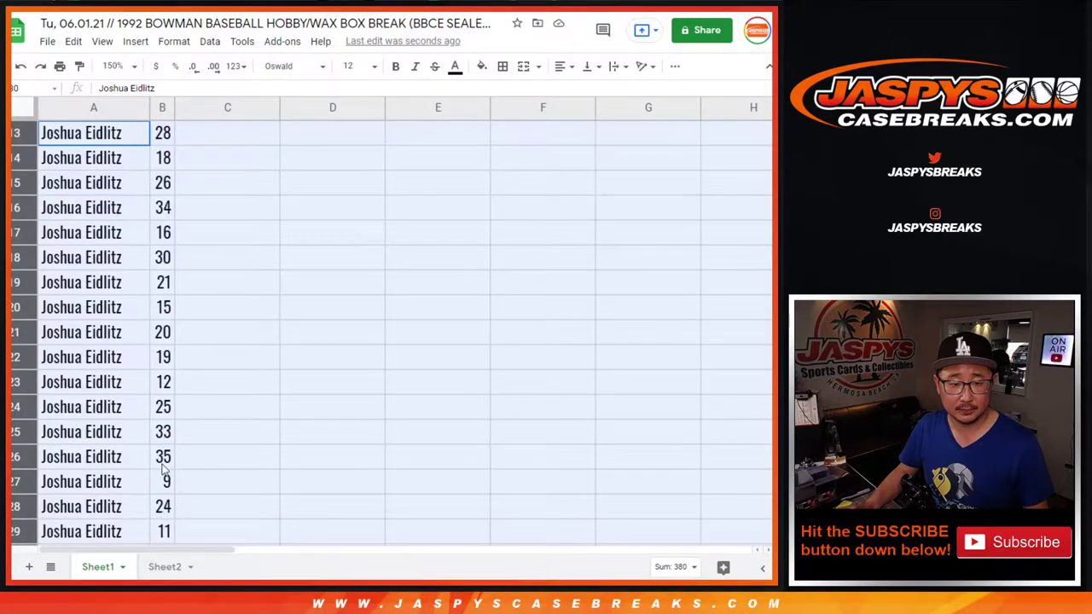
{"action": "scroll", "coordinate": [165, 467], "scroll_direction": "down", "scroll_amount": 2}
{"action": "scroll", "coordinate": [165, 468], "scroll_direction": "down", "scroll_amount": 5}
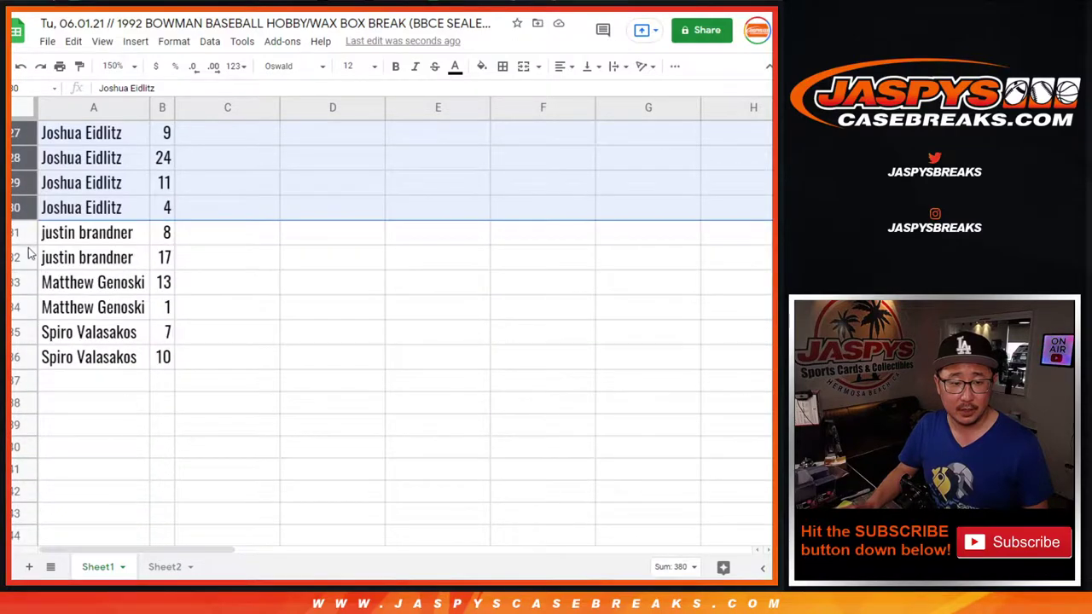
Highlight the remaining participants' row pairs, 31–32, 33–34 and 35–36, one after another to review their numbers.
{"action": "left_click", "coordinate": [15, 233]}
{"action": "left_click", "coordinate": [17, 258], "text": "shift"}
{"action": "left_click", "coordinate": [17, 282]}
{"action": "left_click", "coordinate": [17, 307], "text": "shift"}
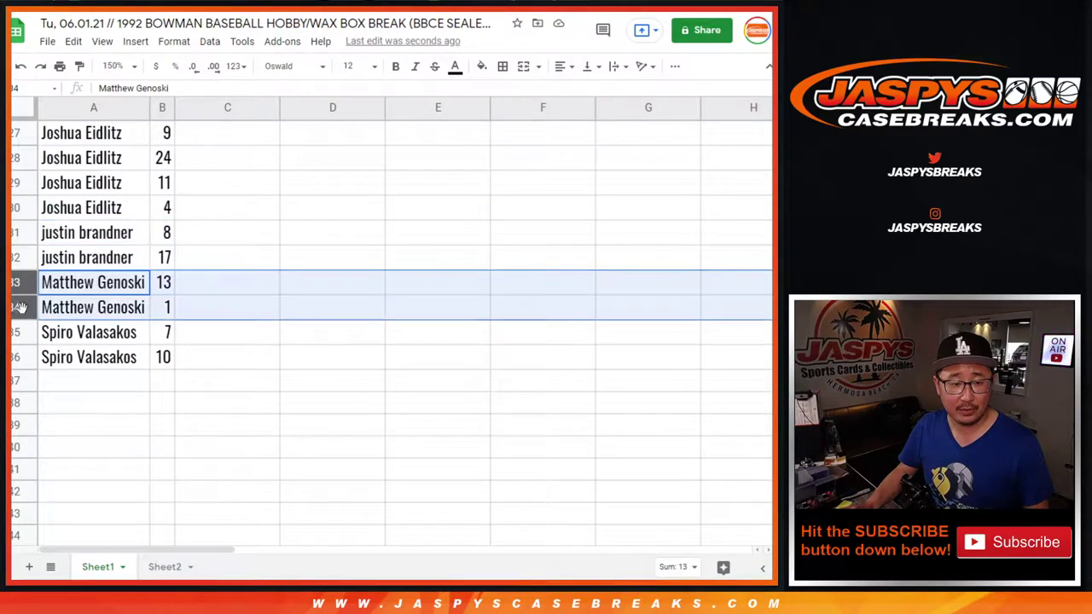
{"action": "left_click", "coordinate": [19, 331]}
{"action": "left_click", "coordinate": [17, 357], "text": "shift"}
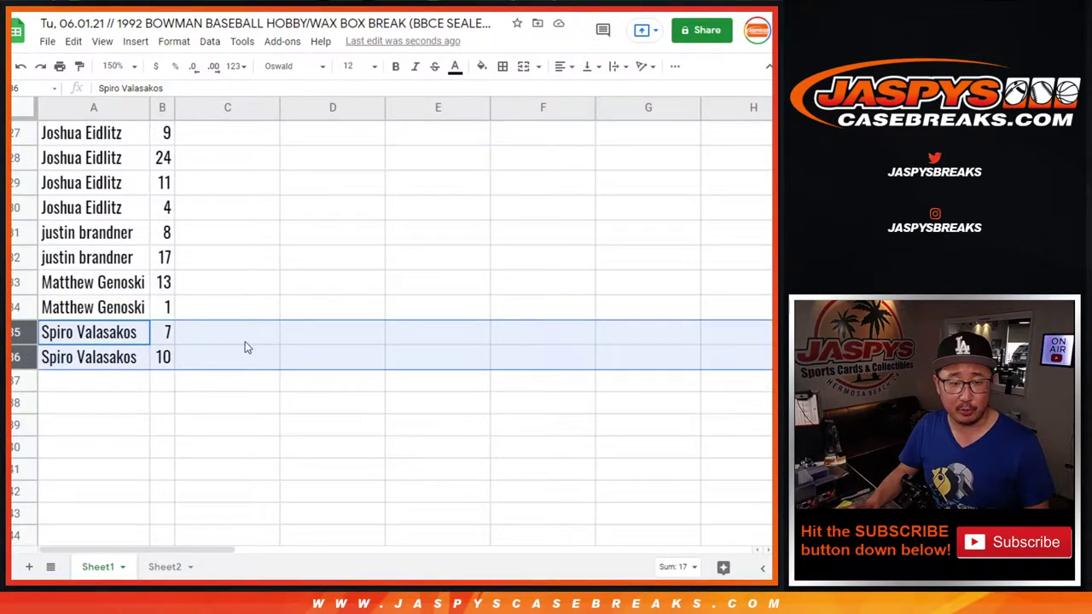
Set the sheet zoom to 100% and highlight rows 13 to 30 to view that participant's block within the full list.
{"action": "scroll", "coordinate": [241, 320], "scroll_direction": "up", "scroll_amount": 7}
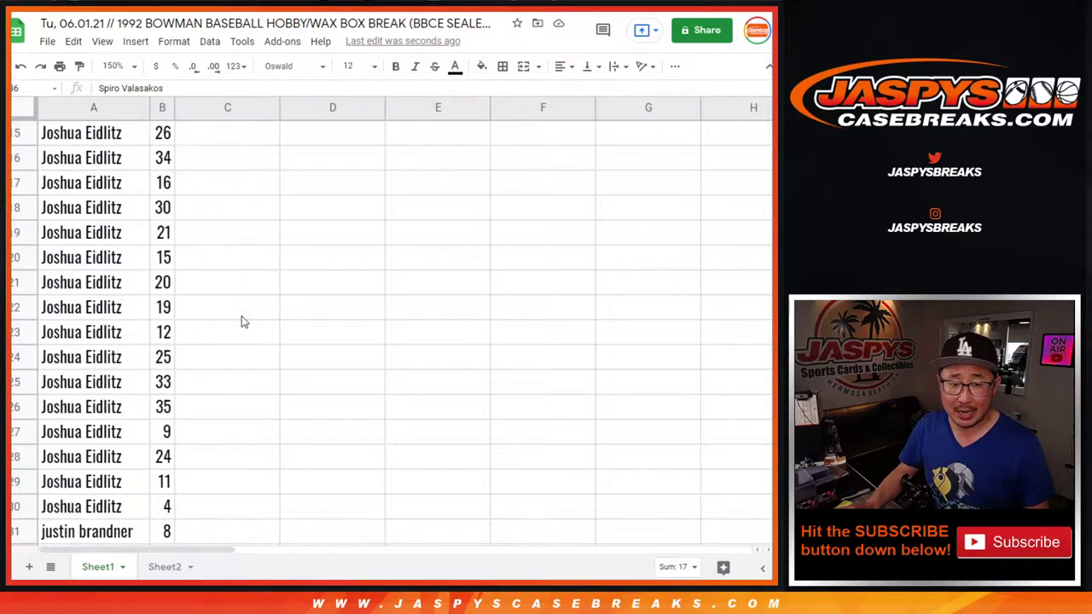
{"action": "scroll", "coordinate": [236, 314], "scroll_direction": "up", "scroll_amount": 2}
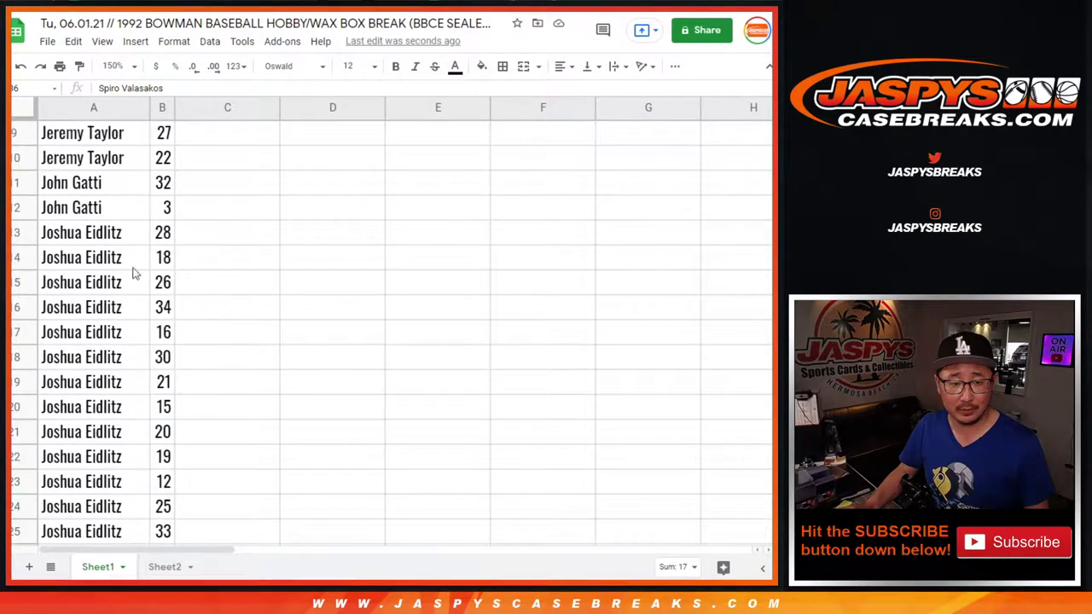
{"action": "left_click", "coordinate": [19, 230]}
{"action": "left_click", "coordinate": [113, 65]}
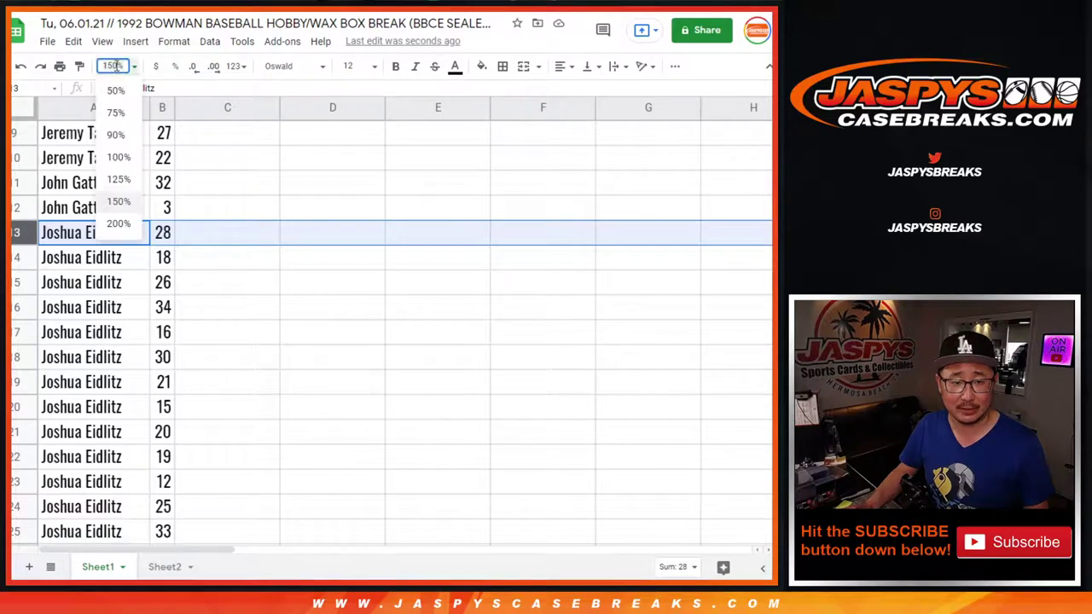
{"action": "left_click", "coordinate": [119, 161]}
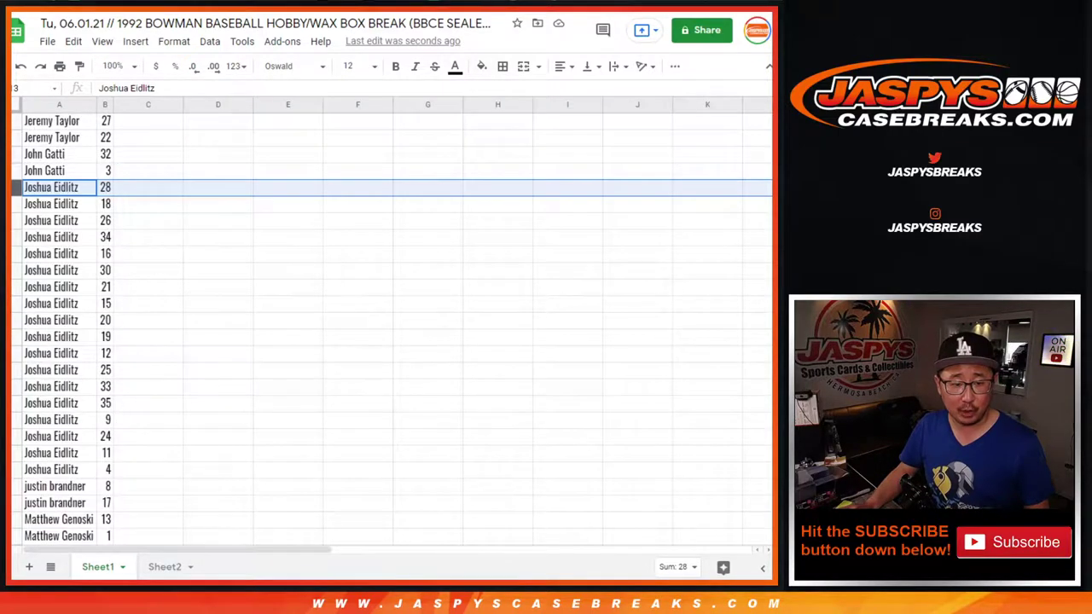
{"action": "left_click", "coordinate": [18, 469], "text": "shift"}
{"action": "scroll", "coordinate": [142, 271], "scroll_direction": "up", "scroll_amount": 3}
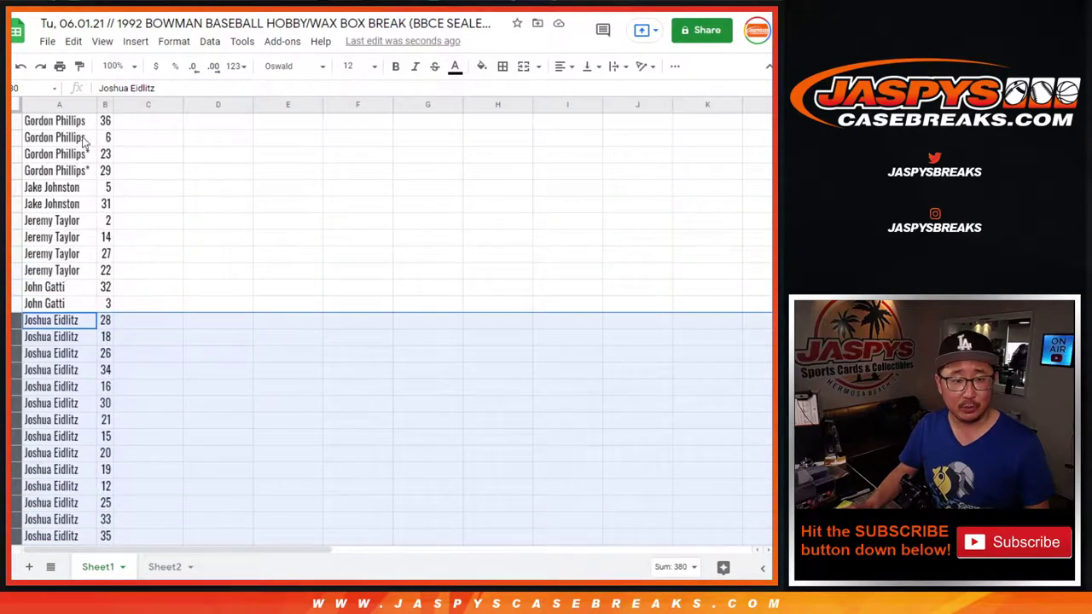
{"action": "scroll", "coordinate": [104, 226], "scroll_direction": "down", "scroll_amount": 4}
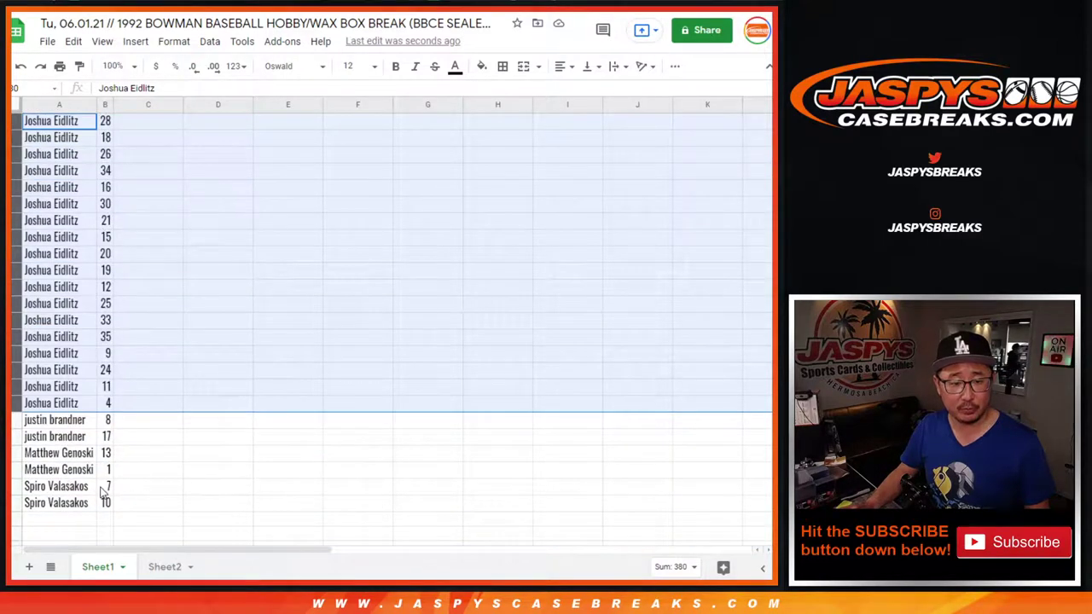
{"action": "scroll", "coordinate": [148, 447], "scroll_direction": "up", "scroll_amount": 2}
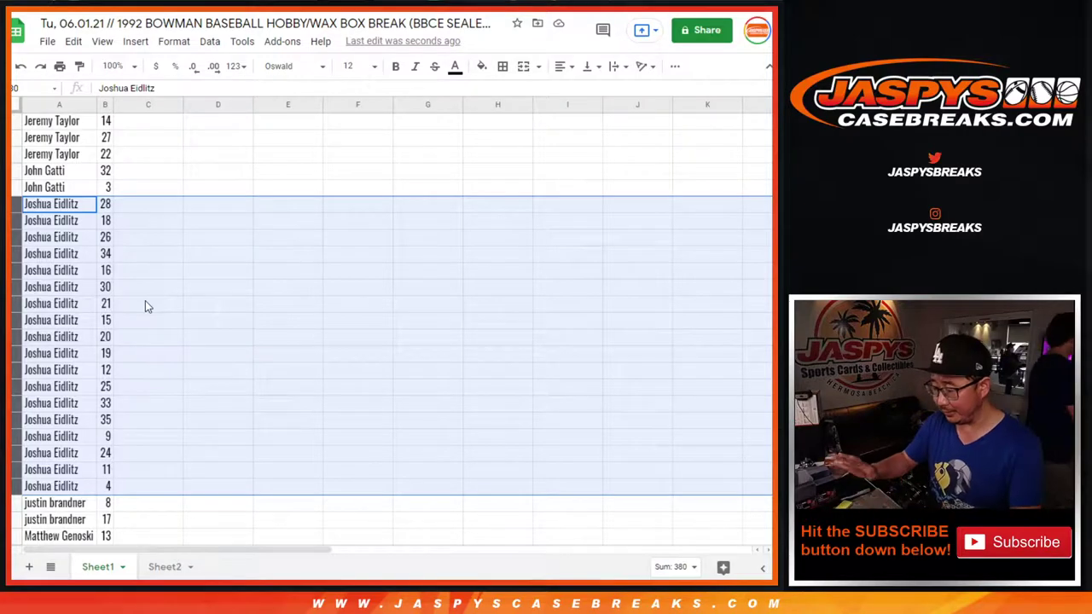
{"action": "scroll", "coordinate": [156, 237], "scroll_direction": "up", "scroll_amount": 2}
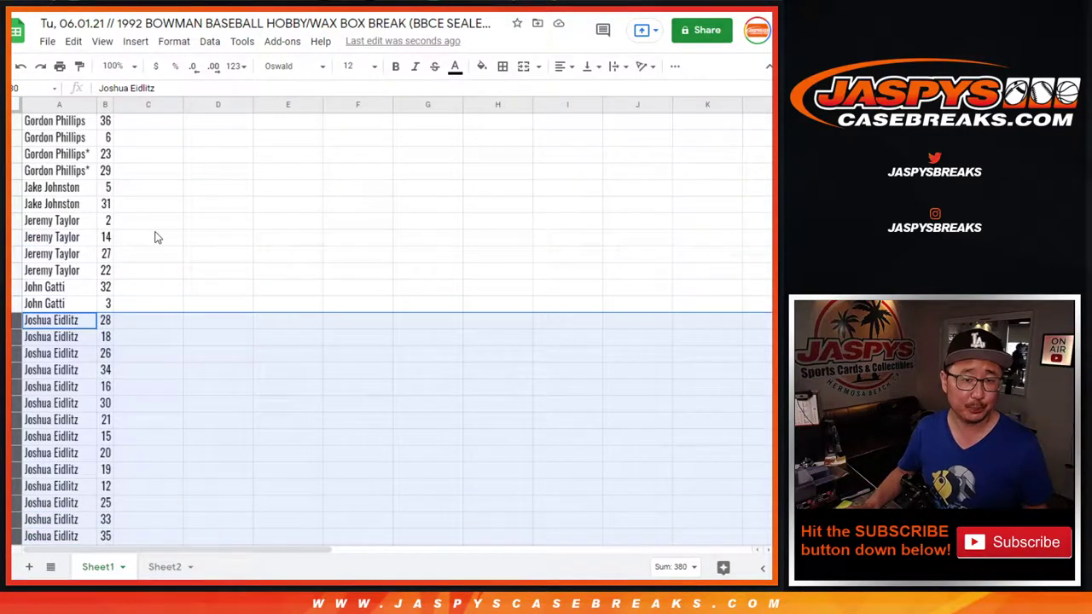
Download the current sheet as a comma-separated values (.csv) file and dismiss the browser's download bar.
{"action": "left_click", "coordinate": [67, 124]}
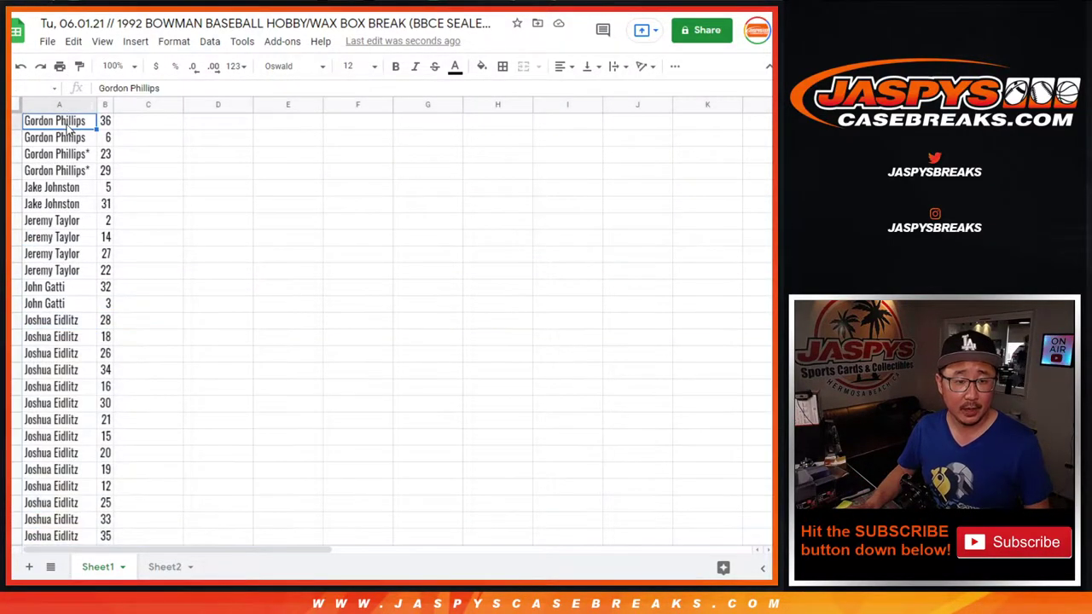
{"action": "left_click", "coordinate": [48, 41]}
{"action": "mouse_move", "coordinate": [157, 233]}
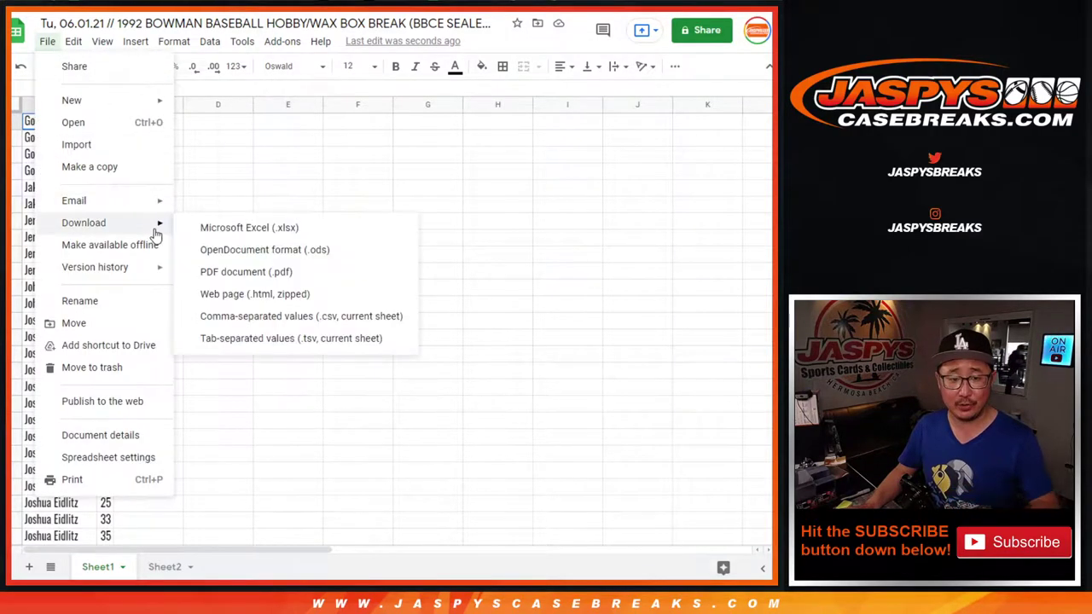
{"action": "left_click", "coordinate": [265, 319]}
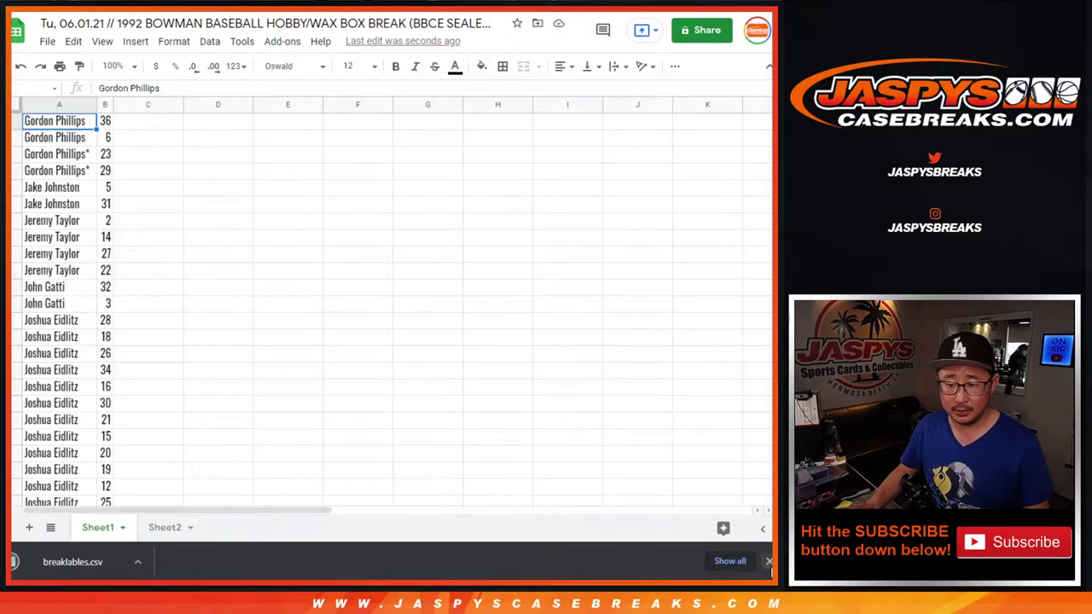
{"action": "left_click", "coordinate": [767, 562]}
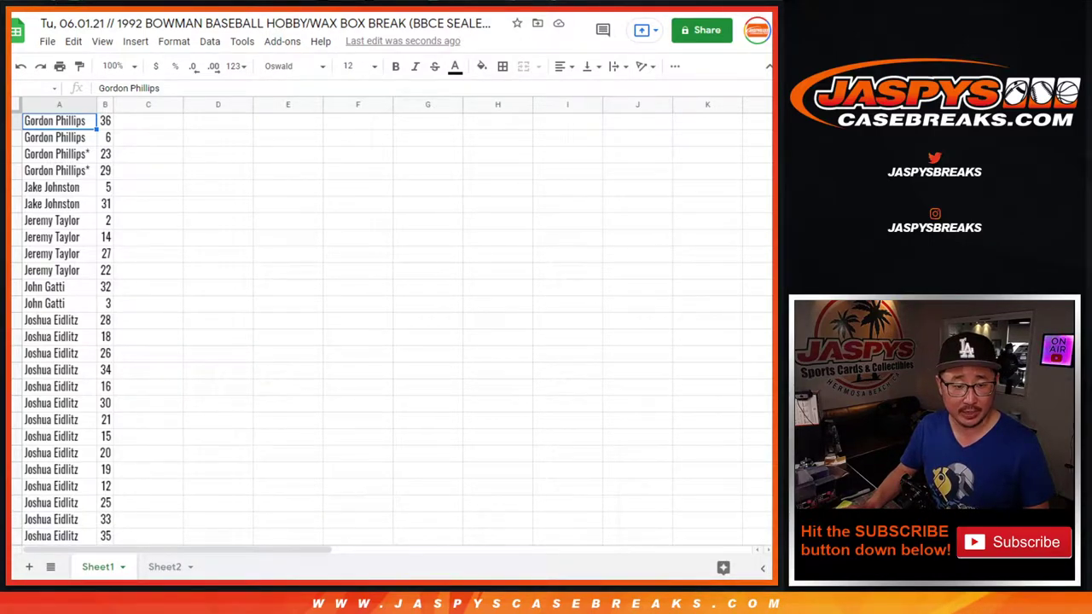